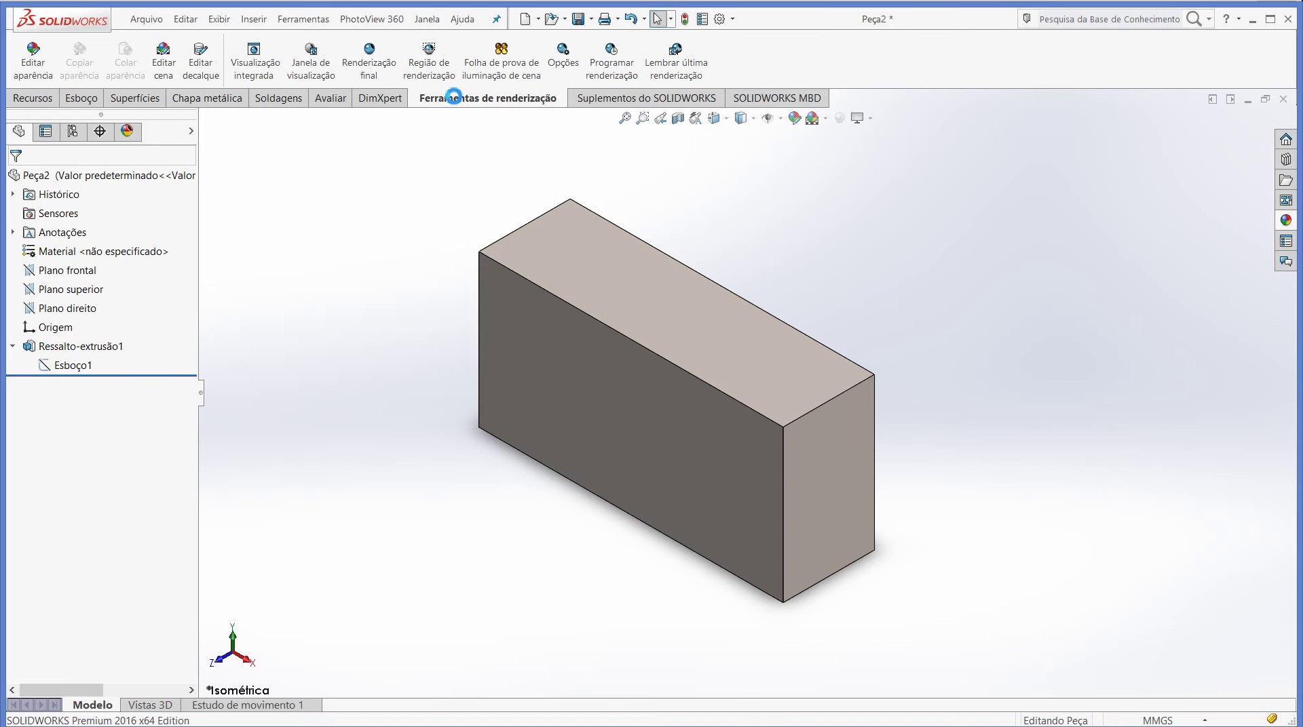
- Turn the PhotoView 360 add-in off and back on, then show its Render Tools
{"action": "left_click", "coordinate": [597, 99]}
{"action": "left_click", "coordinate": [95, 61]}
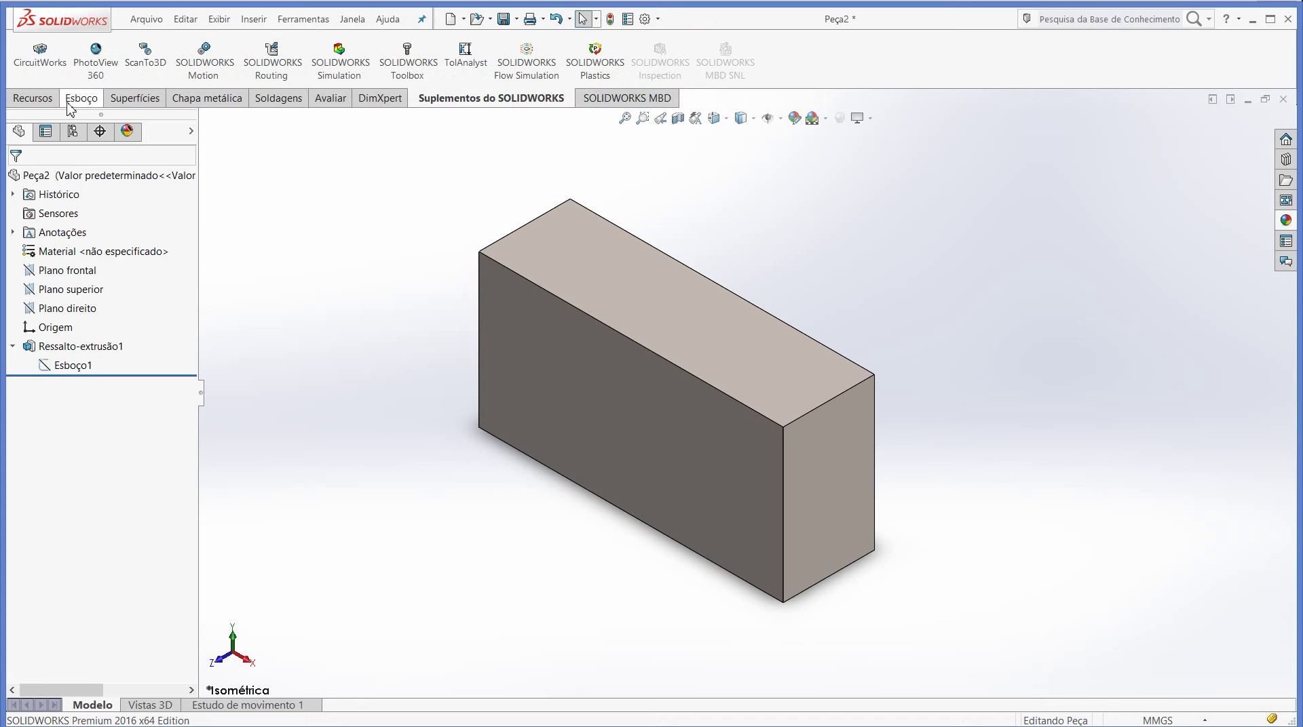
{"action": "left_click", "coordinate": [33, 98]}
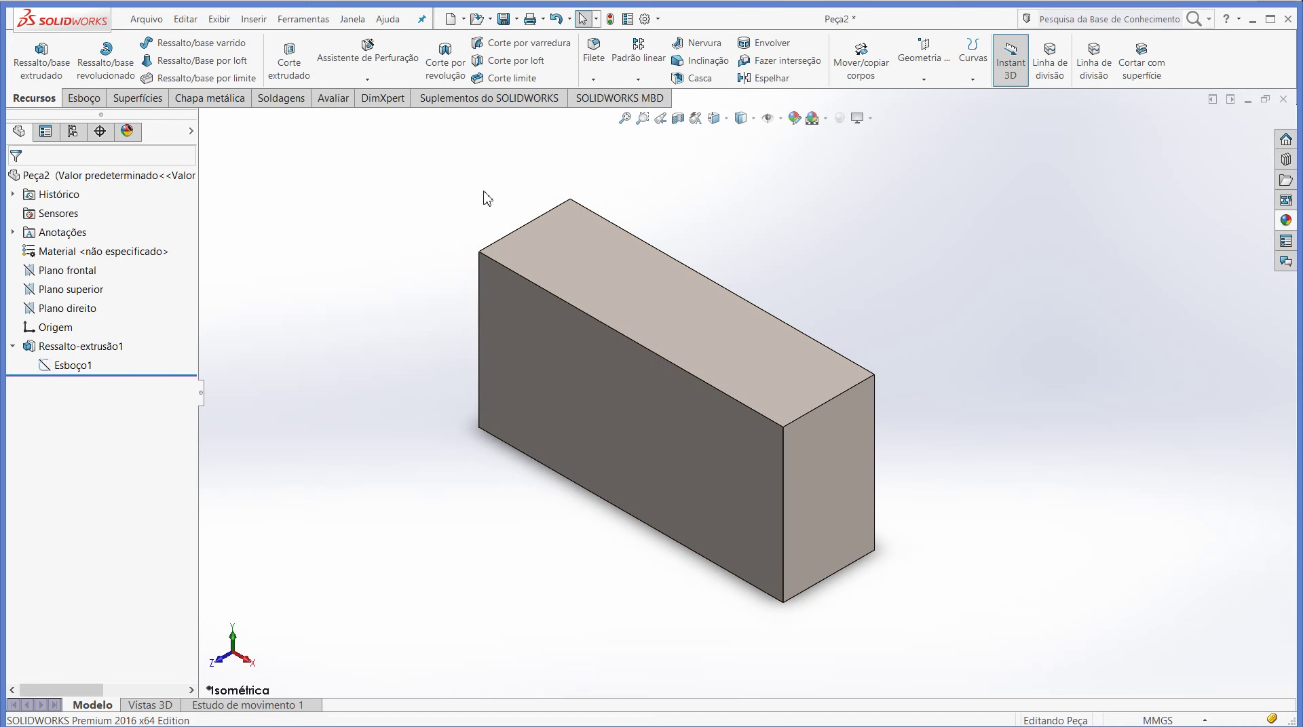
{"action": "left_click", "coordinate": [481, 98]}
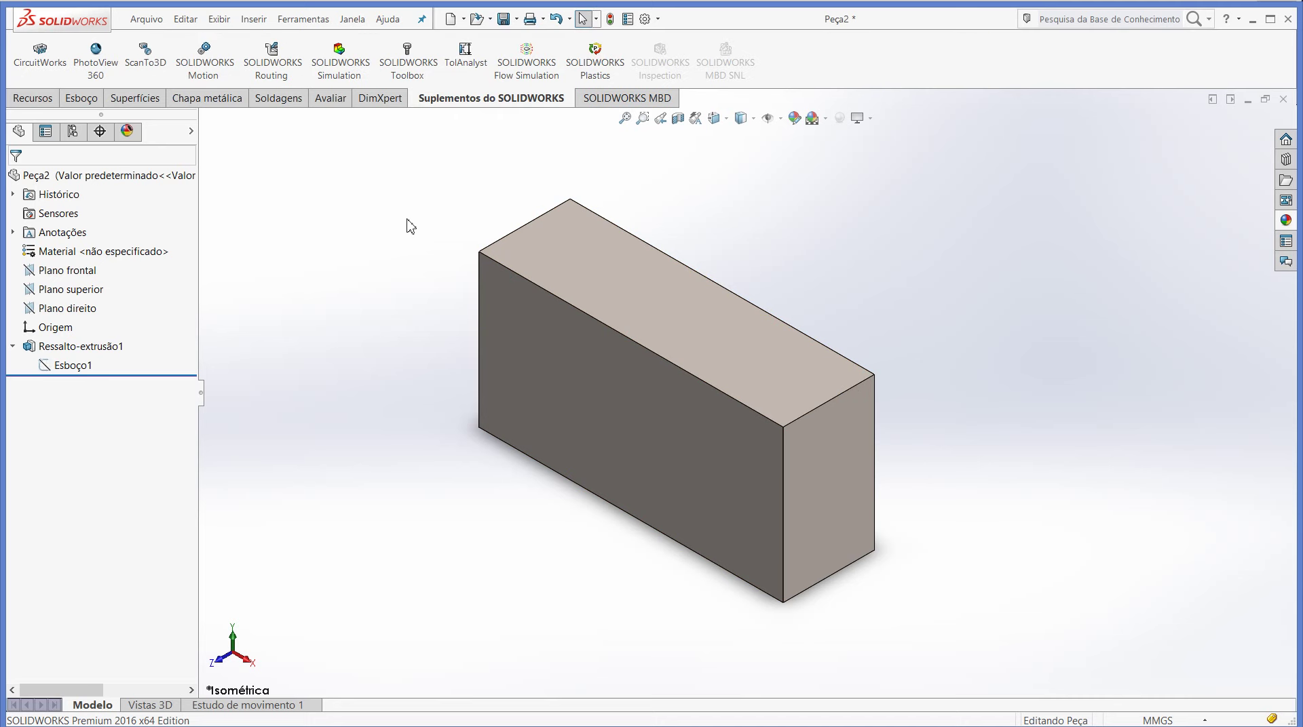
{"action": "left_click", "coordinate": [98, 68]}
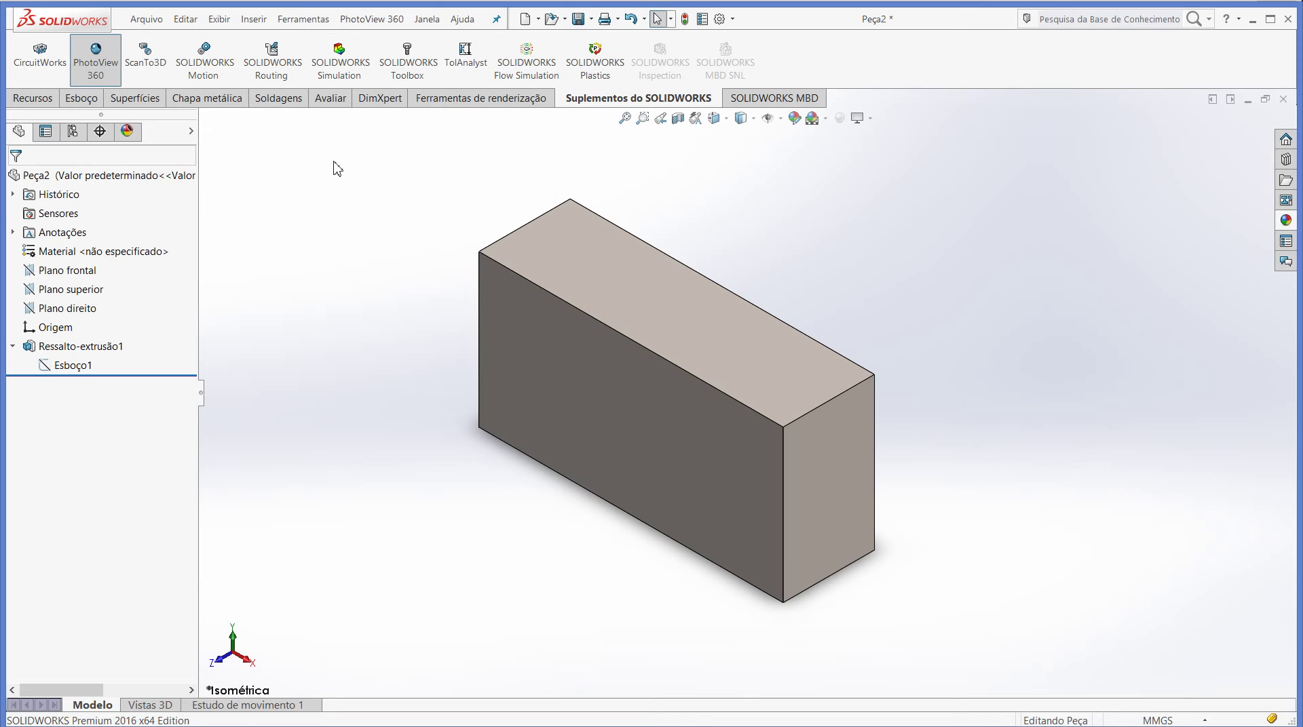
{"action": "left_click", "coordinate": [444, 100]}
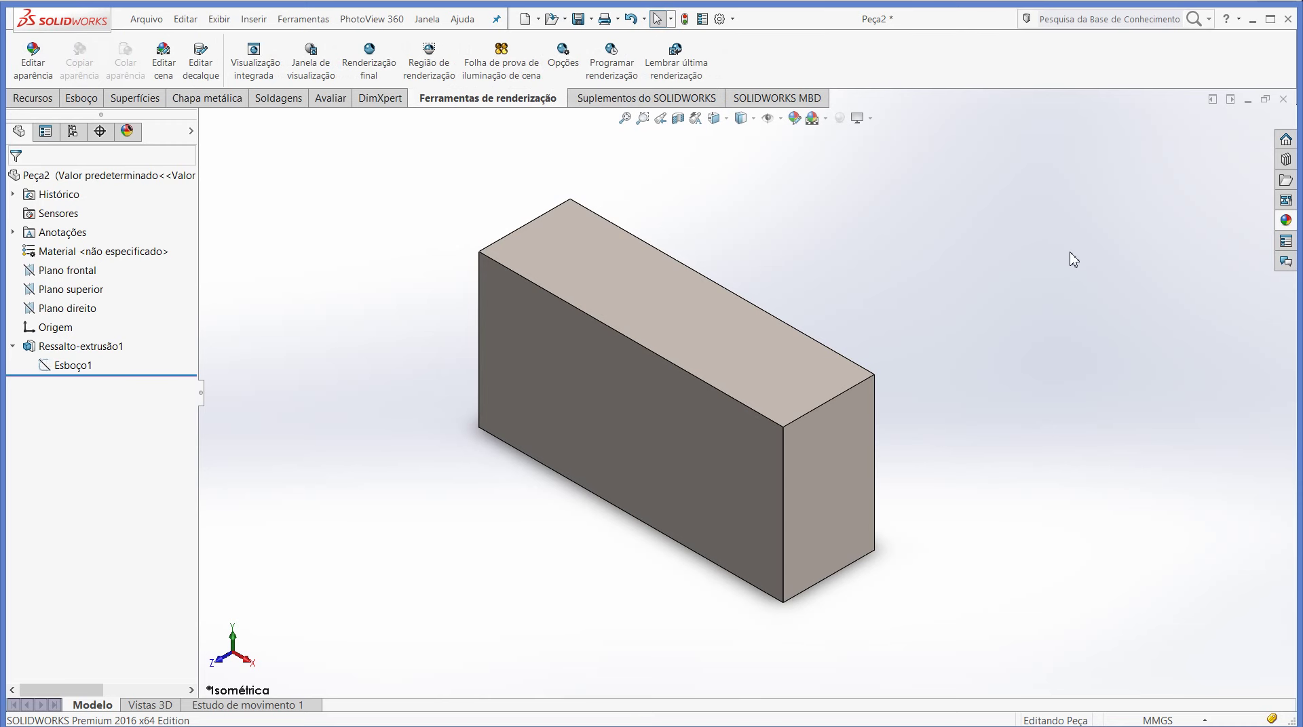
{"action": "left_click", "coordinate": [1285, 221]}
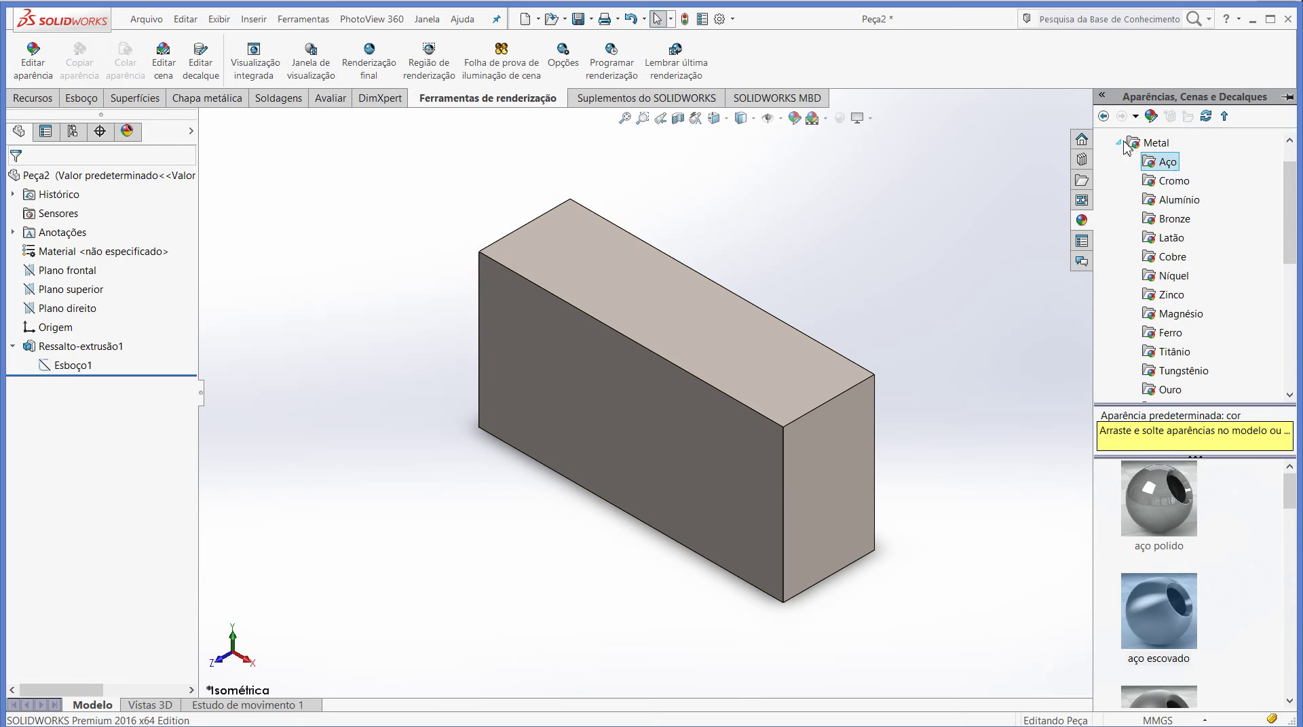
{"action": "double_click", "coordinate": [1156, 143]}
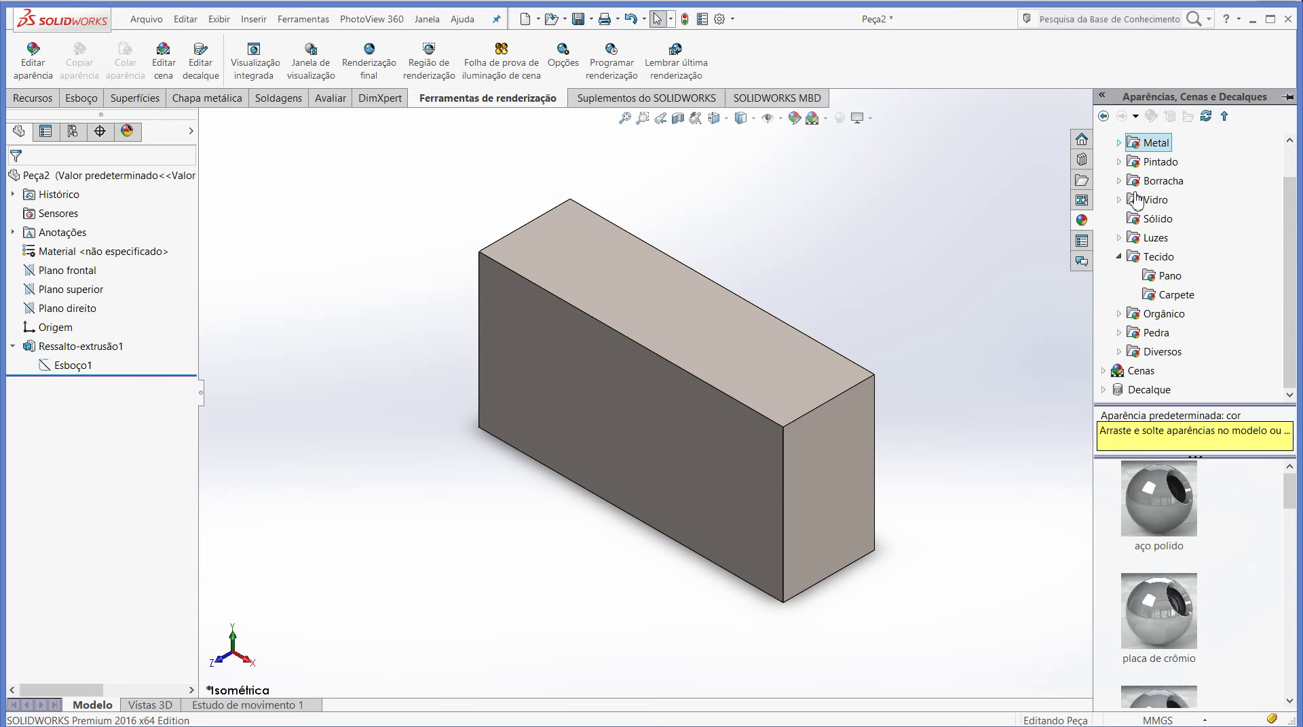
{"action": "left_click", "coordinate": [1119, 258]}
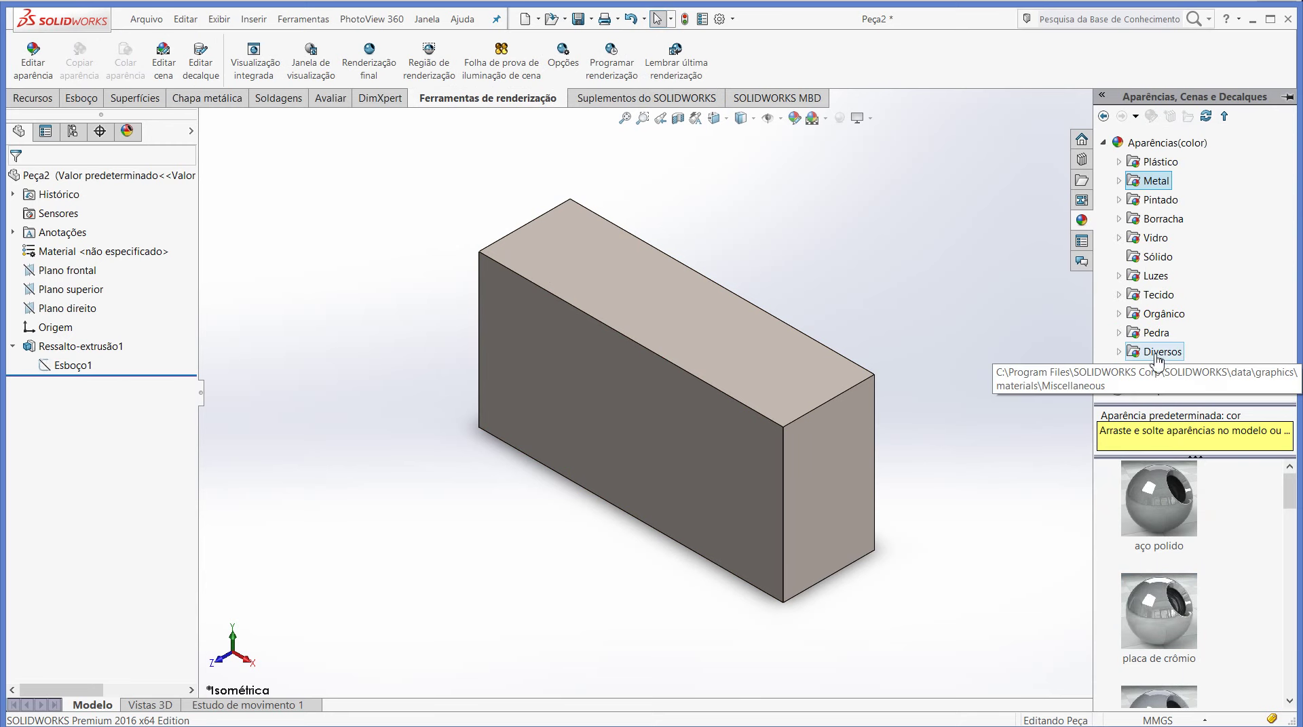
{"action": "double_click", "coordinate": [1155, 332]}
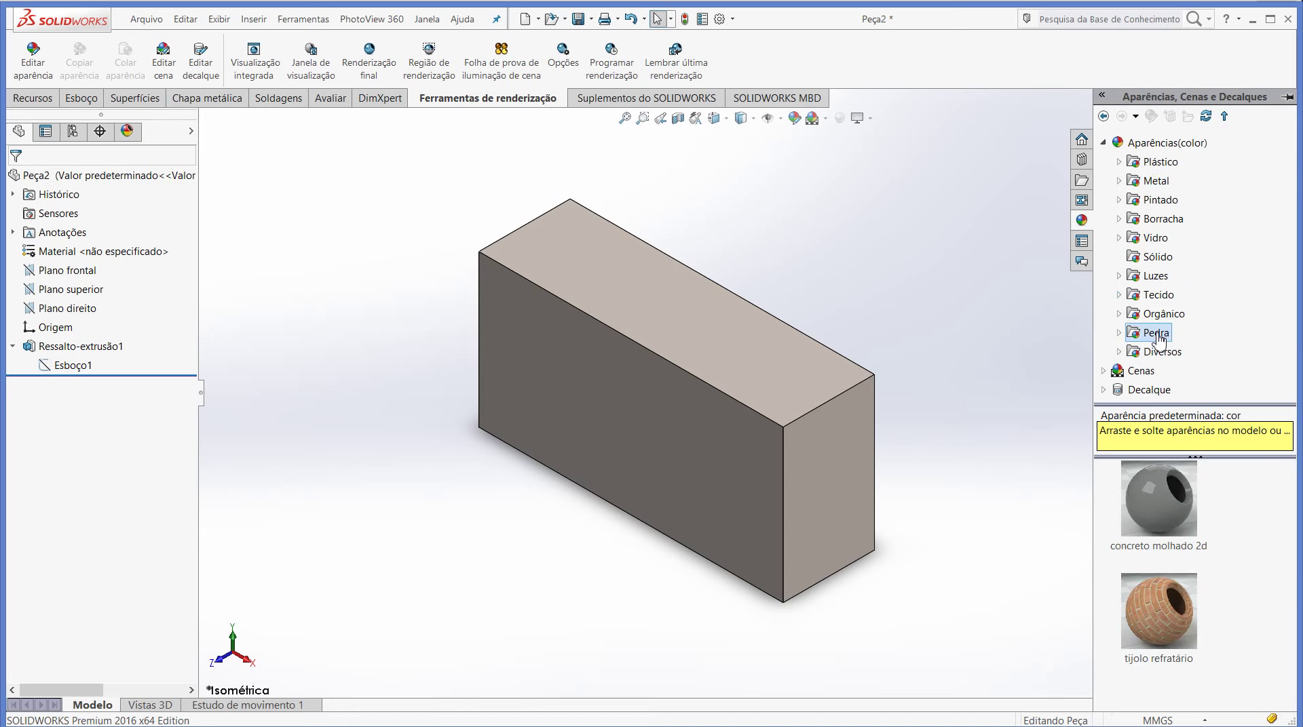
{"action": "left_click", "coordinate": [1152, 625]}
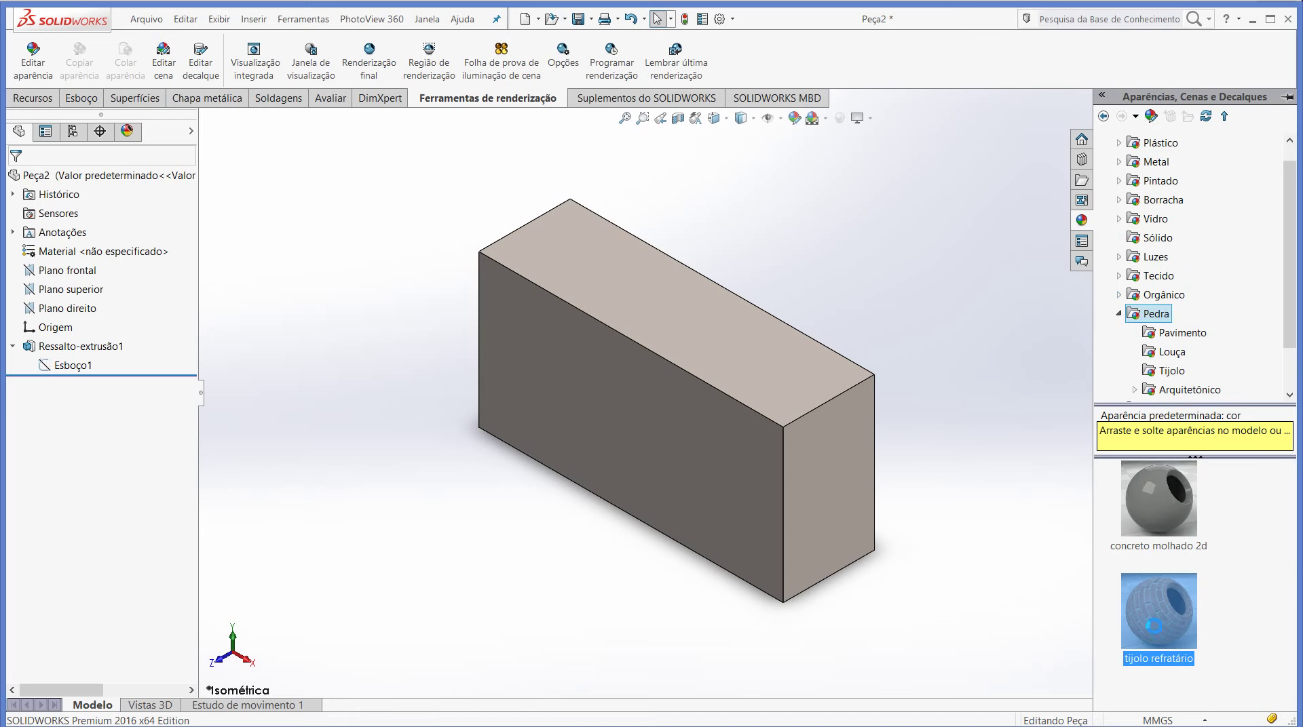
{"action": "mouse_move", "coordinate": [1159, 612]}
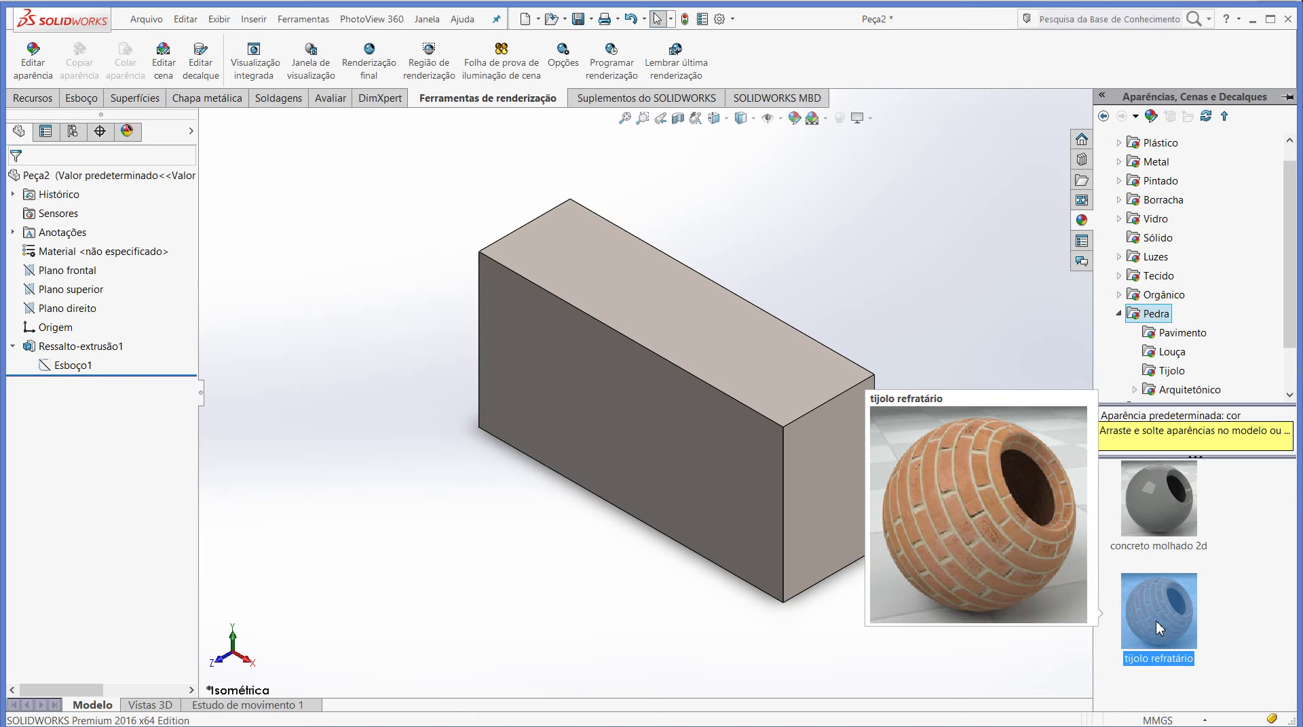
{"action": "left_click_drag", "start_coordinate": [1158, 627], "coordinate": [721, 350]}
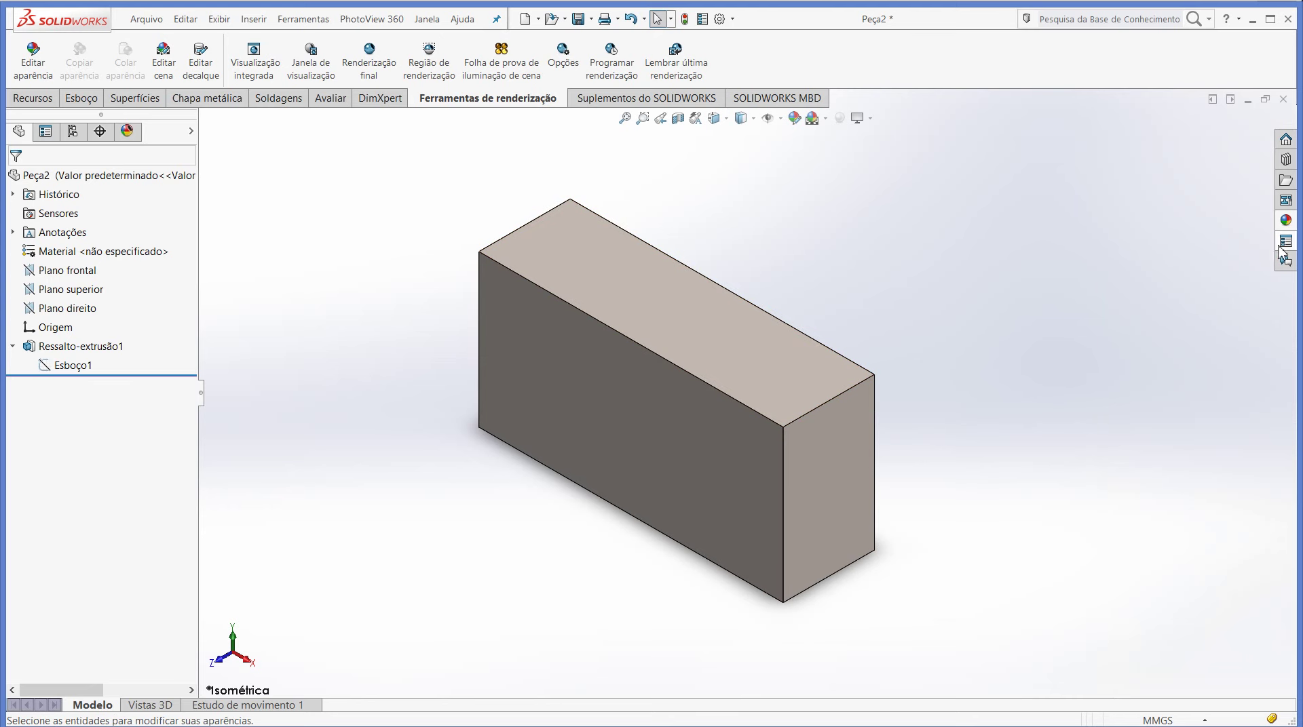
- Apply the tijolo refratário appearance to the whole block part and zoom out to see it
{"action": "left_click", "coordinate": [1286, 223]}
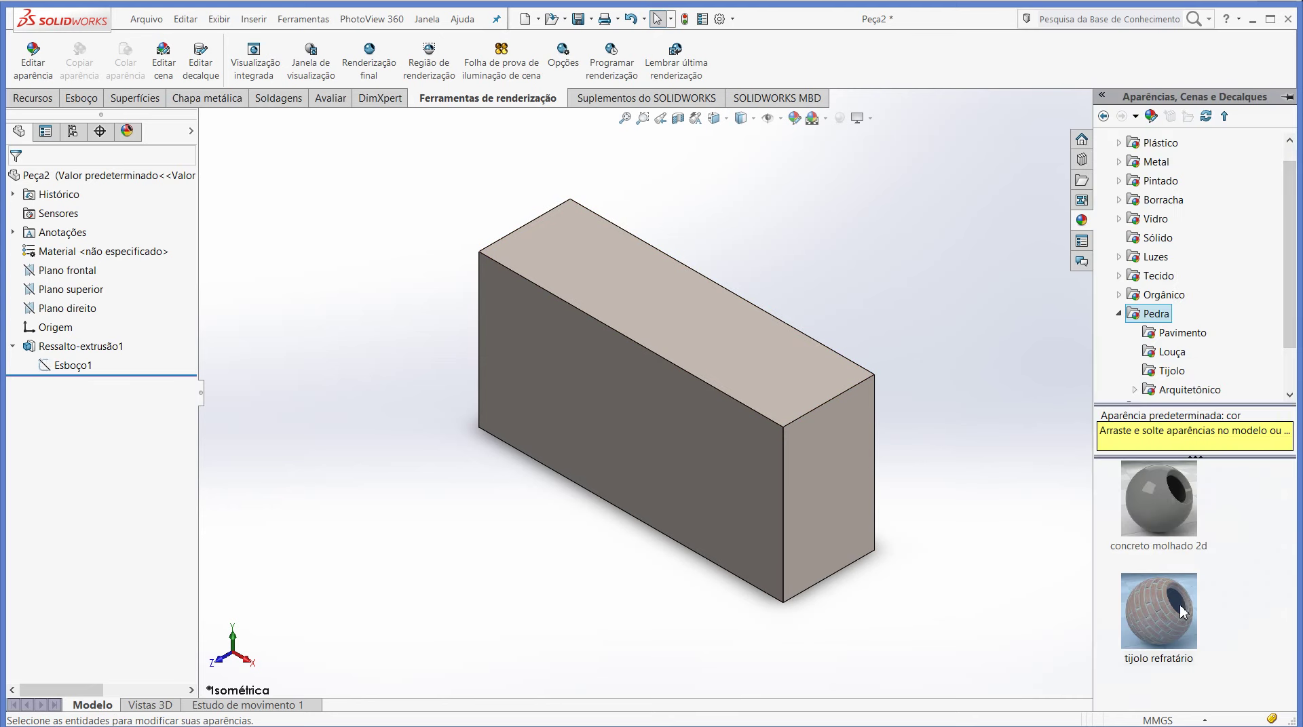
{"action": "left_click_drag", "start_coordinate": [1171, 615], "coordinate": [704, 323]}
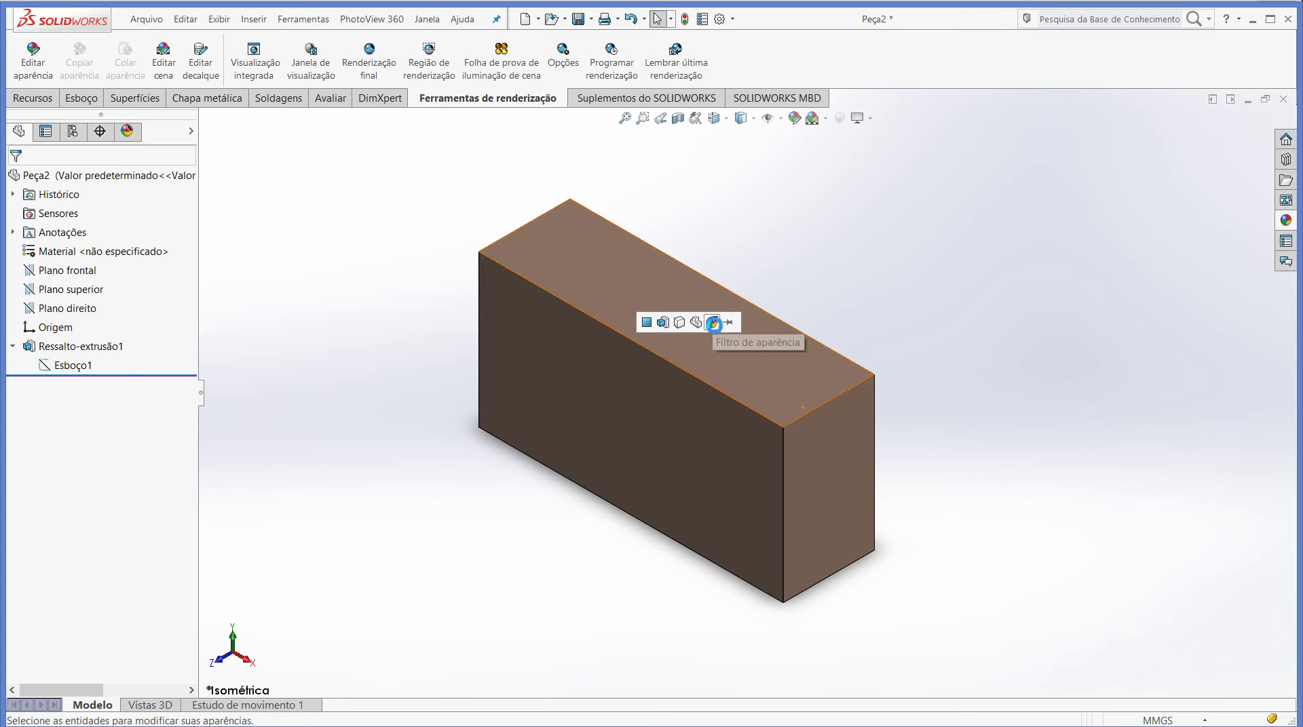
{"action": "left_click", "coordinate": [712, 323]}
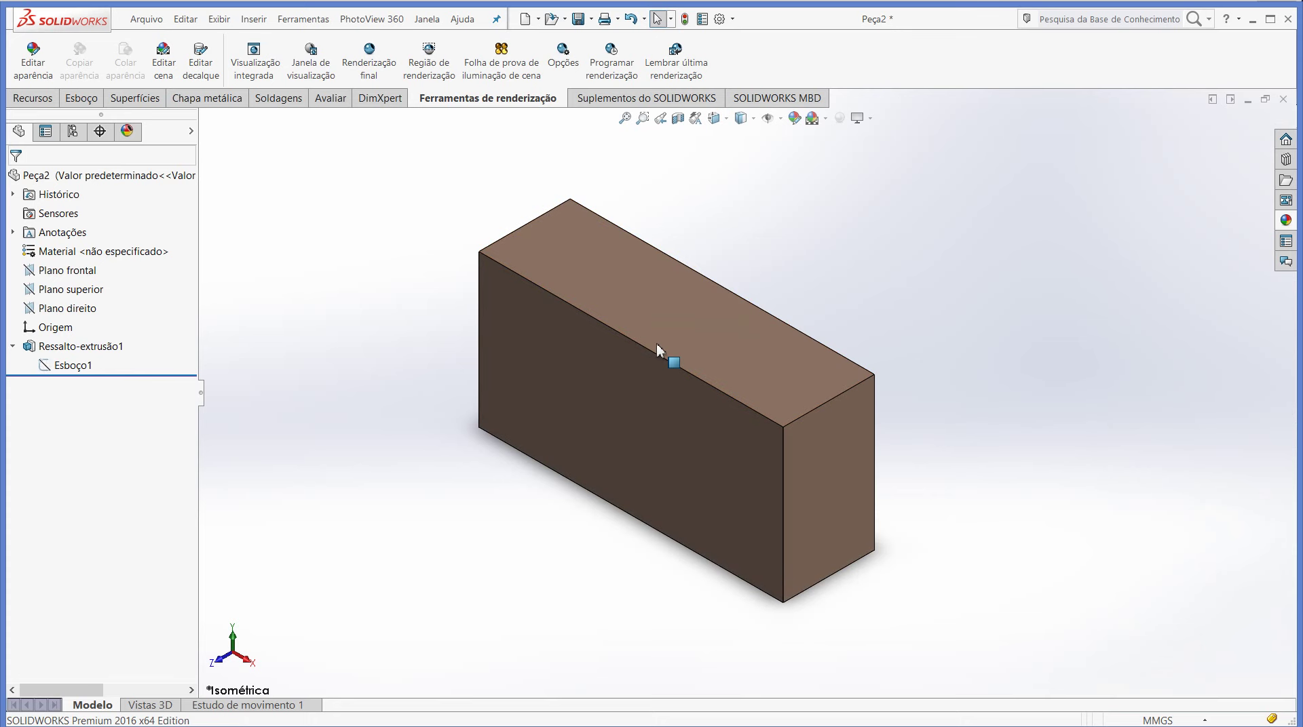
{"action": "scroll", "coordinate": [526, 308], "scroll_direction": "down", "scroll_amount": 2}
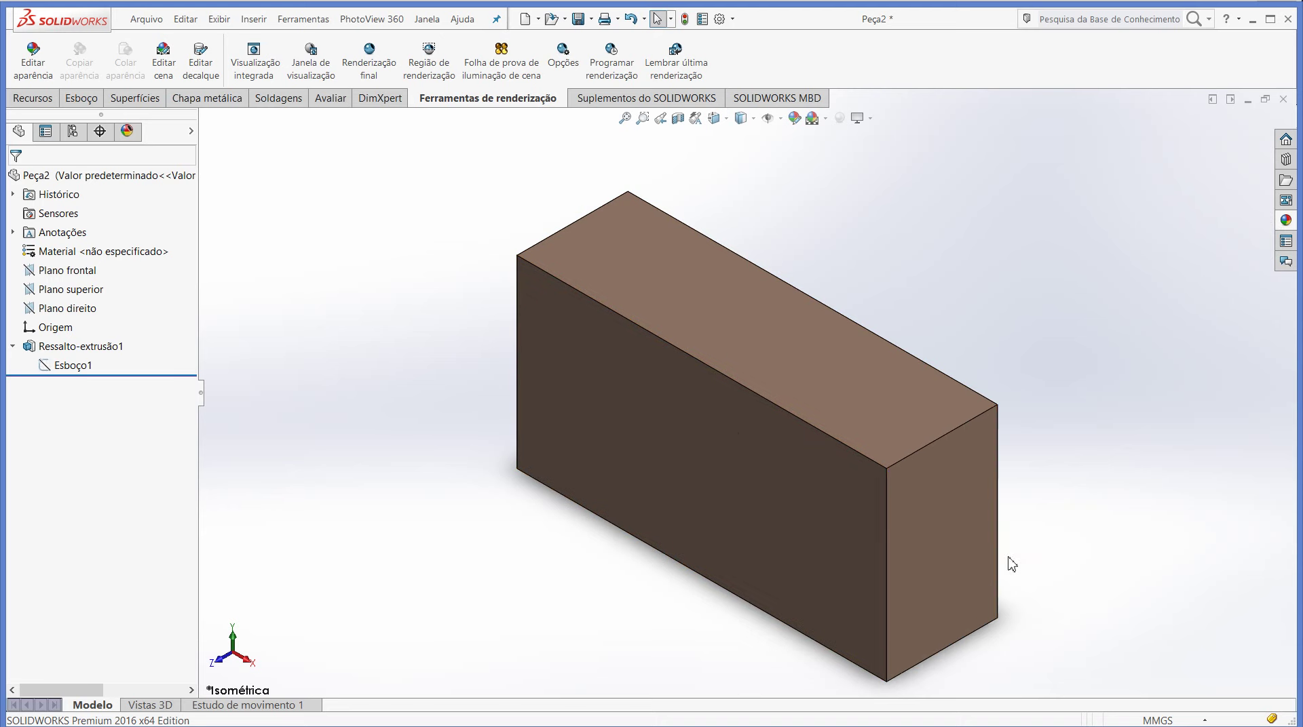
{"action": "key", "text": "z"}
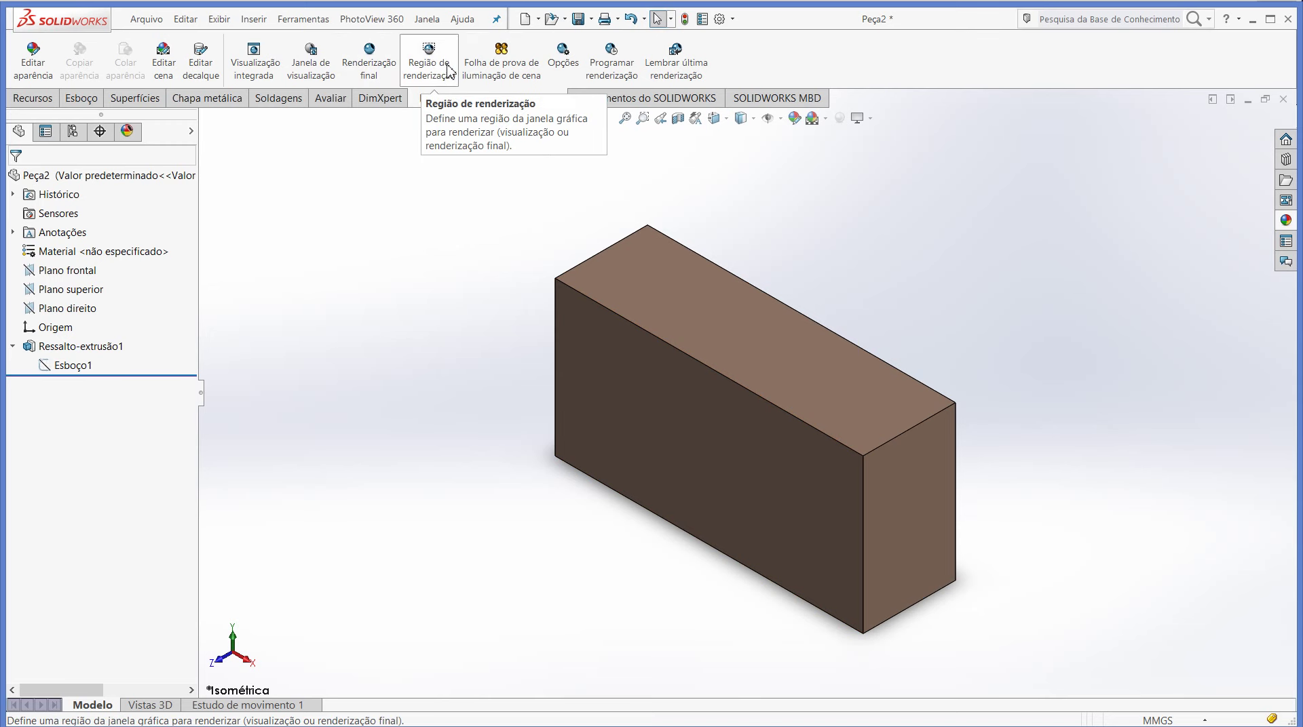
- Create a render region and roughly size it around the block
{"action": "left_click", "coordinate": [436, 76]}
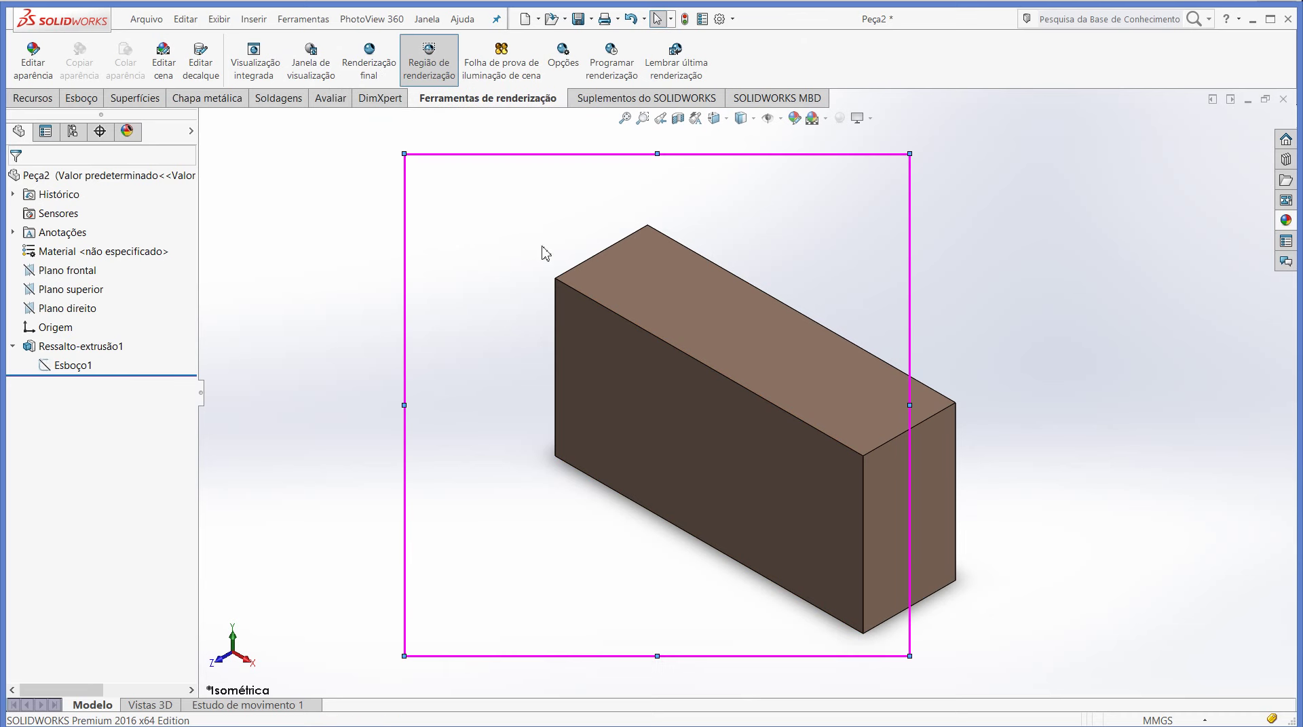
{"action": "left_click_drag", "start_coordinate": [405, 154], "coordinate": [544, 201]}
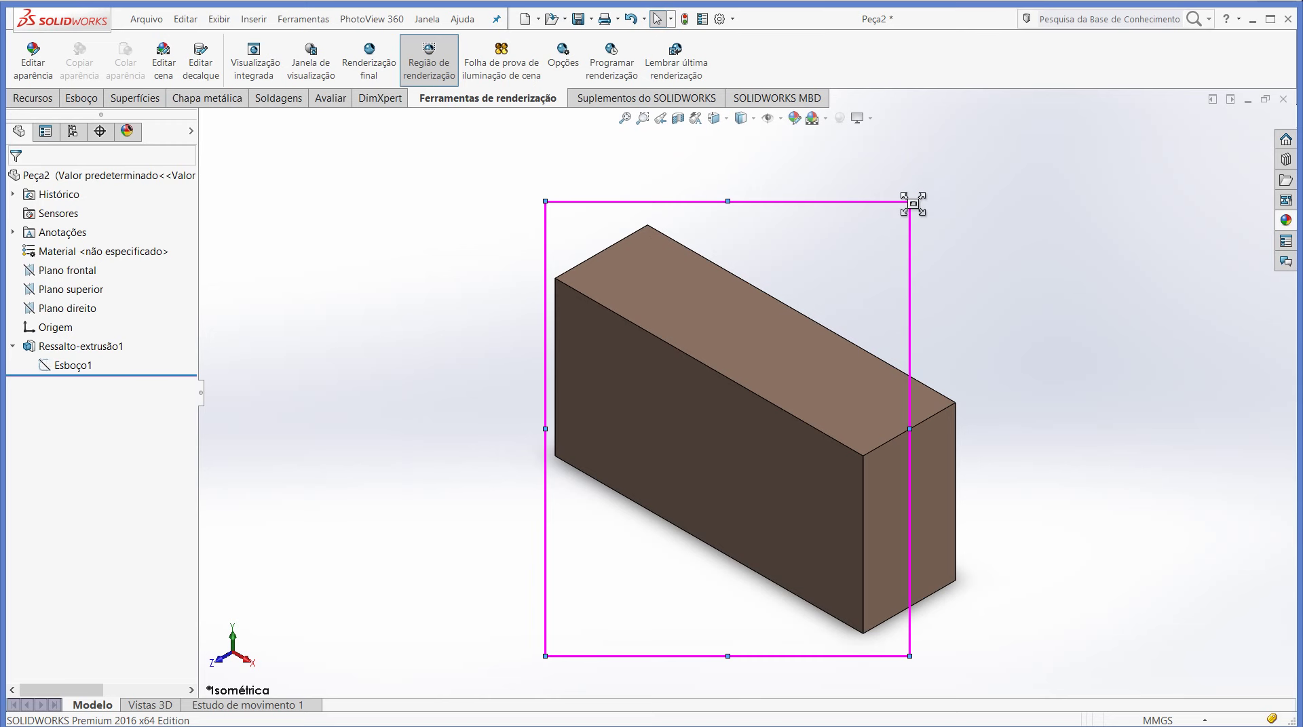
{"action": "left_click_drag", "start_coordinate": [910, 202], "coordinate": [971, 211]}
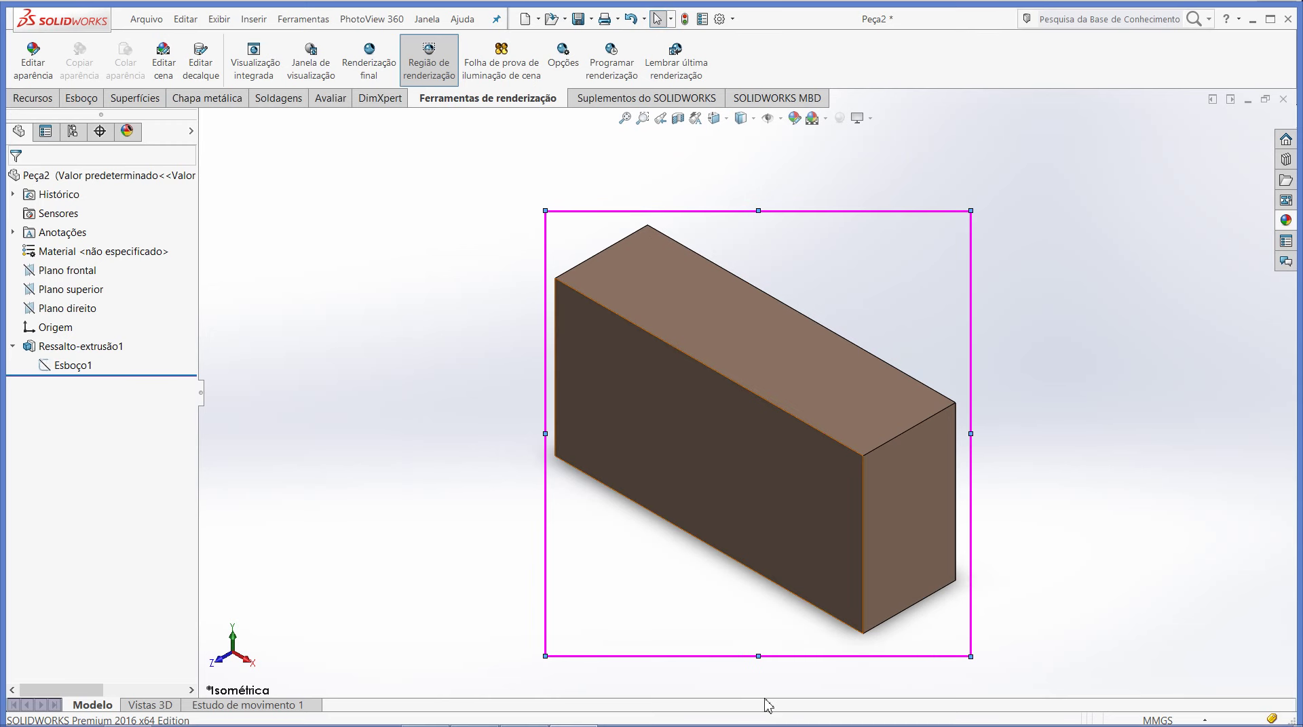
{"action": "left_click_drag", "start_coordinate": [758, 656], "coordinate": [764, 641]}
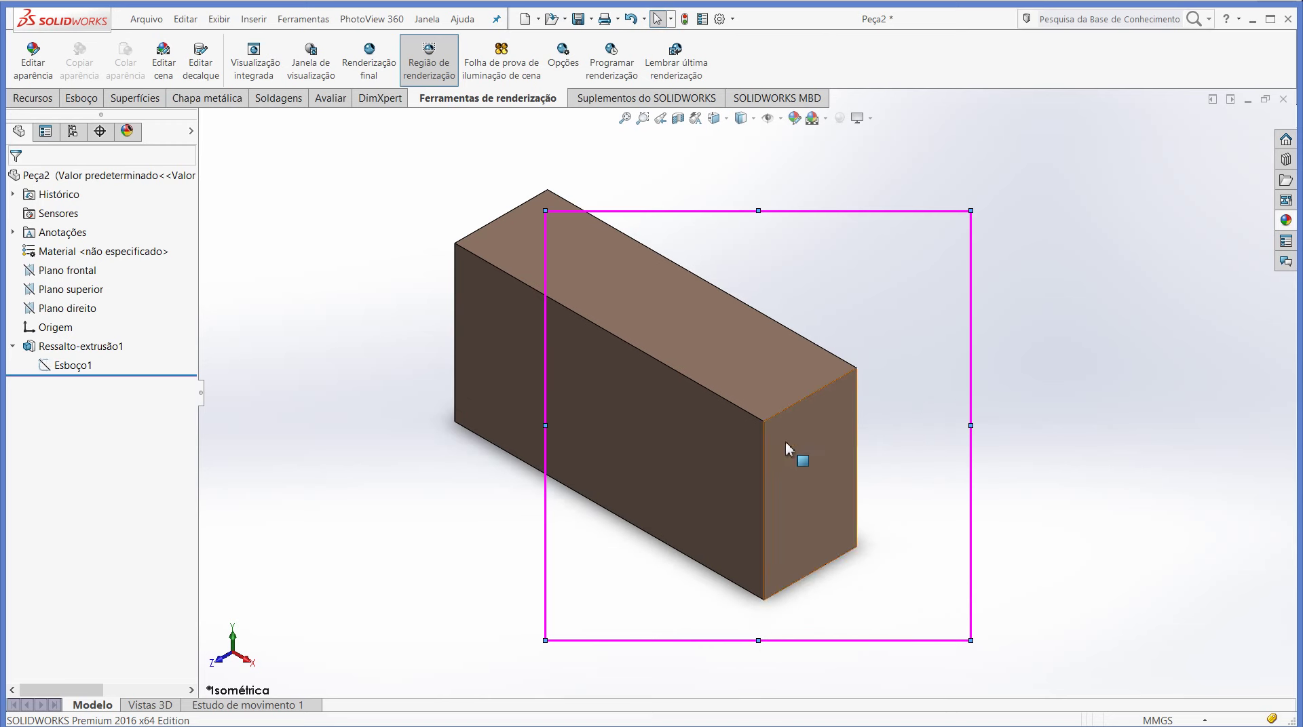
- Tighten the render region's left, top, right and bottom edges closely around the block
{"action": "left_click", "coordinate": [763, 417]}
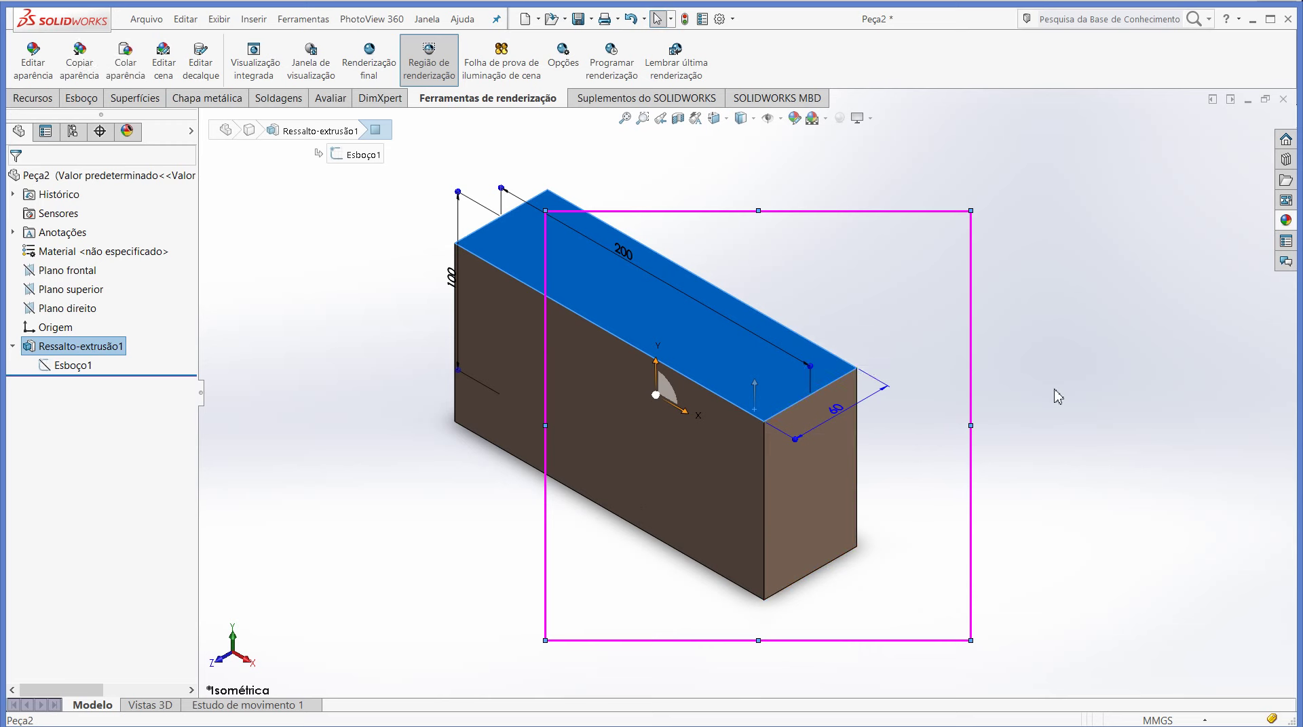
{"action": "key", "text": "Escape"}
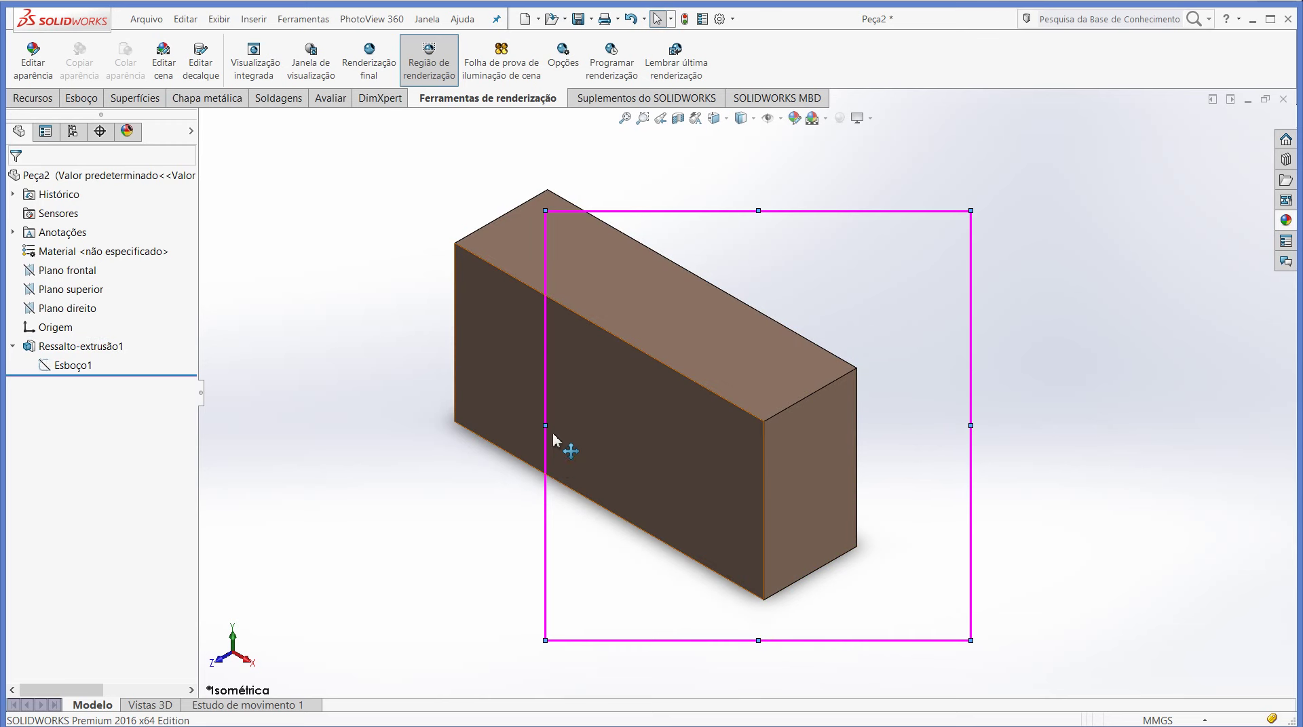
{"action": "left_click_drag", "start_coordinate": [545, 426], "coordinate": [435, 427]}
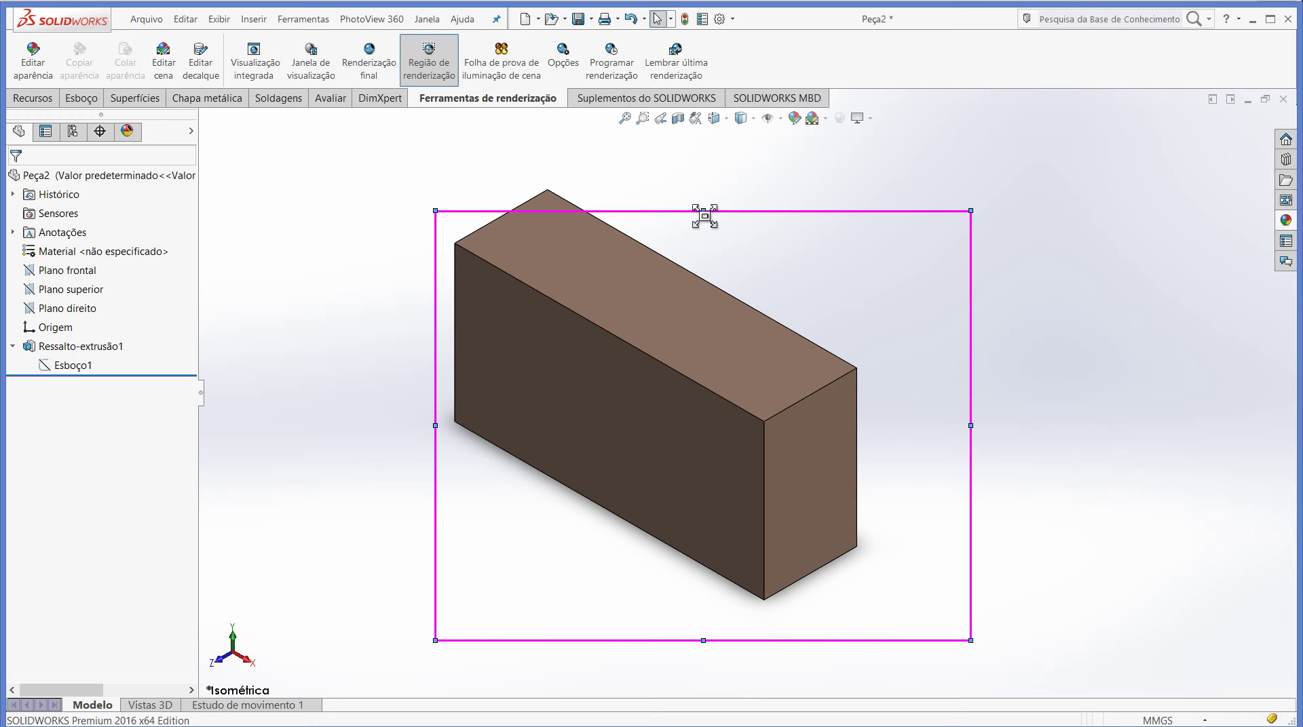
{"action": "left_click_drag", "start_coordinate": [703, 211], "coordinate": [704, 179]}
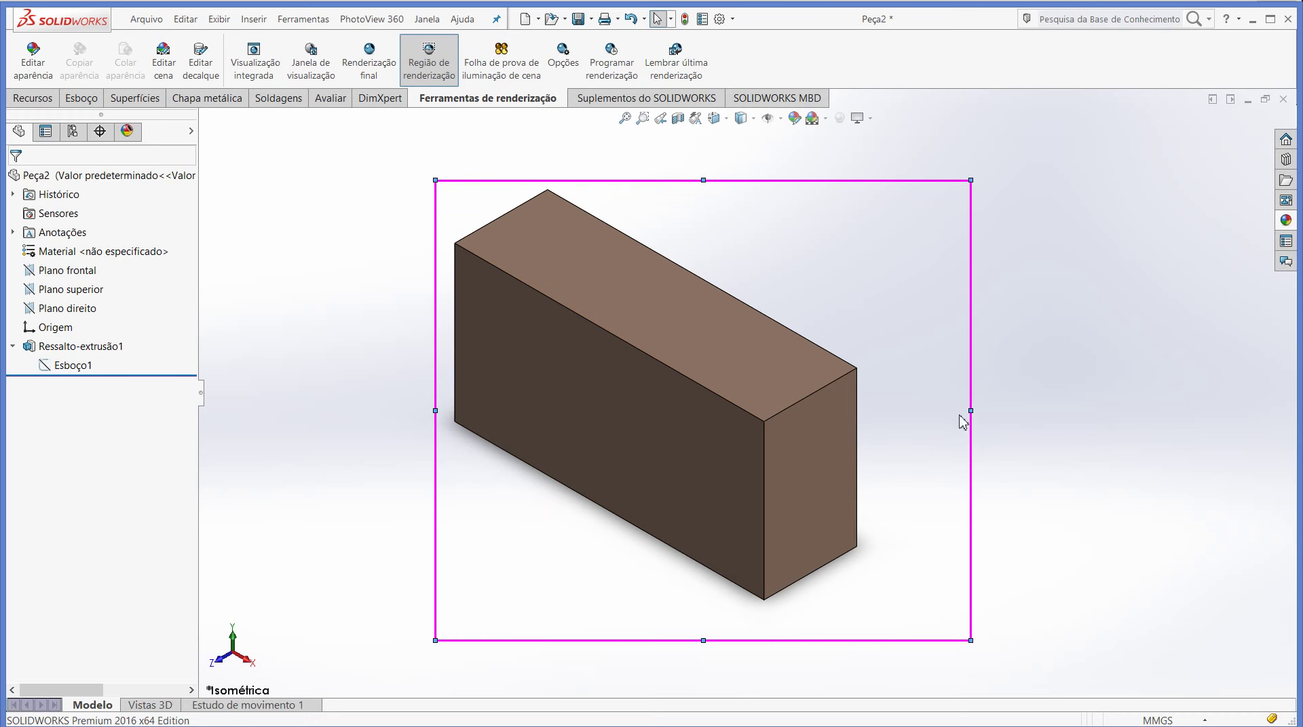
{"action": "left_click_drag", "start_coordinate": [970, 411], "coordinate": [869, 405]}
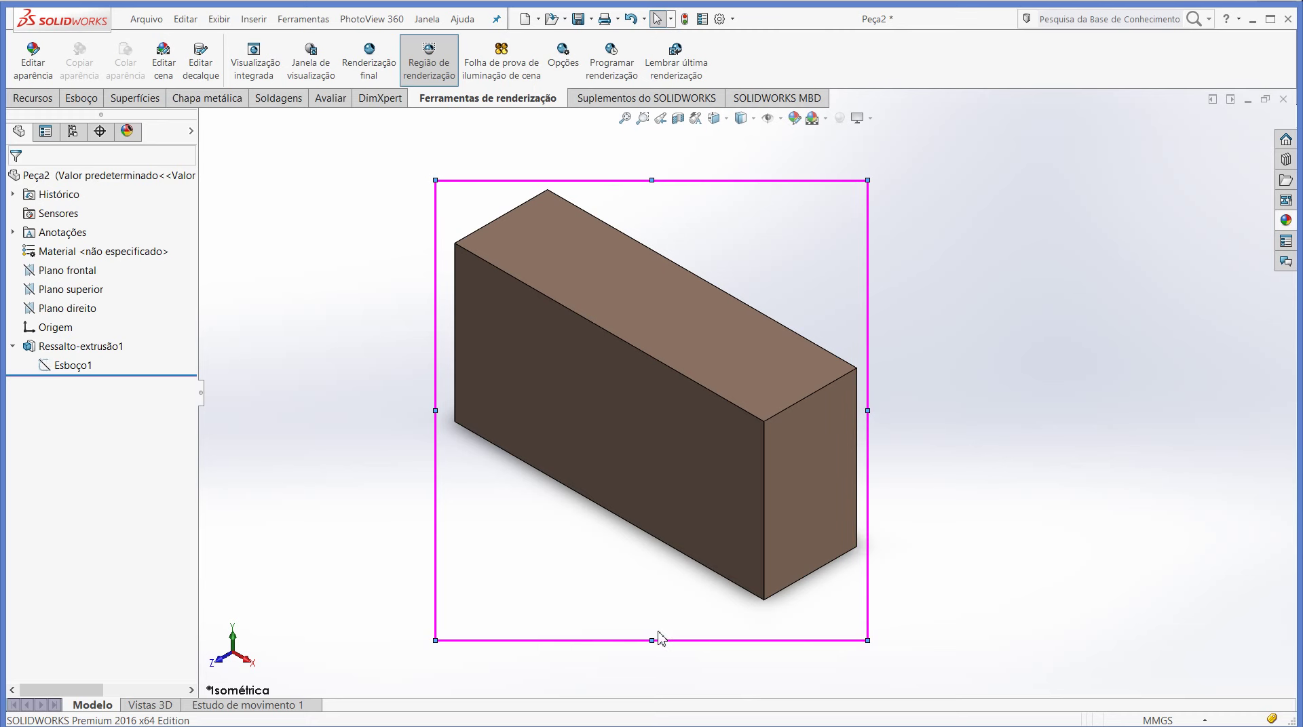
{"action": "left_click_drag", "start_coordinate": [655, 641], "coordinate": [655, 607]}
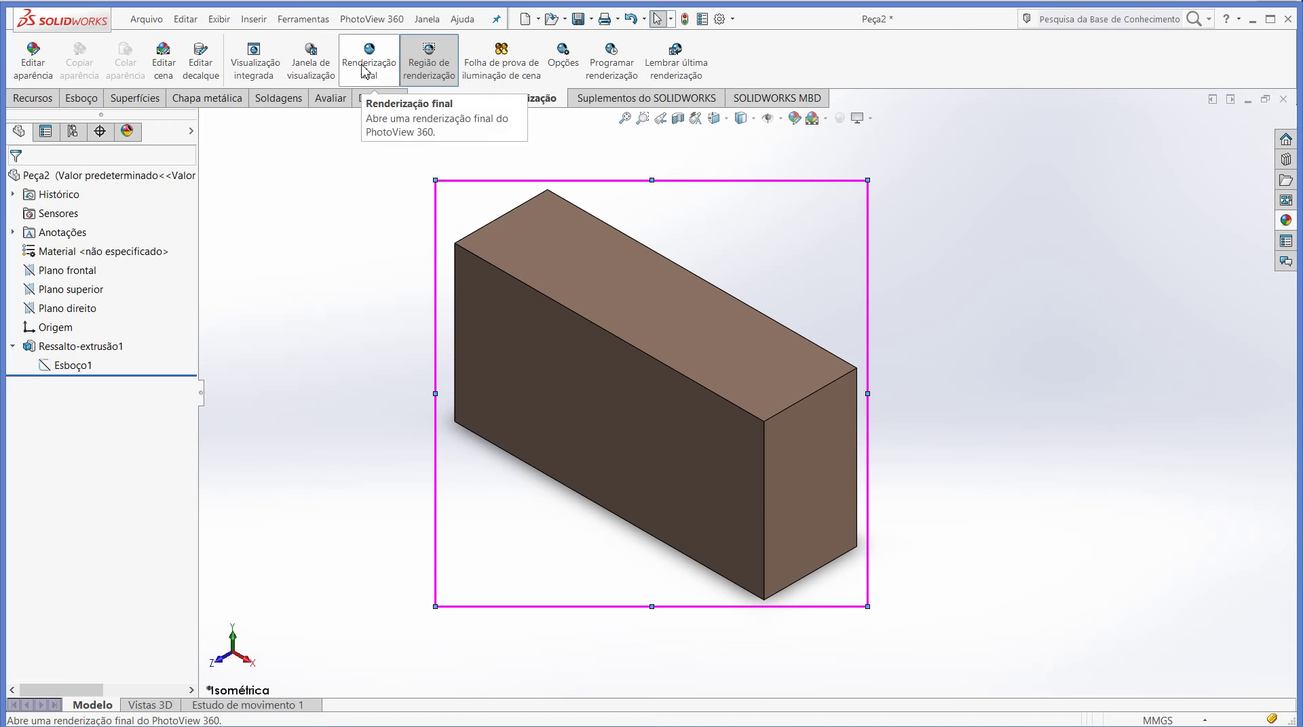
- Start the final render with Renderização final
{"action": "left_click", "coordinate": [367, 71]}
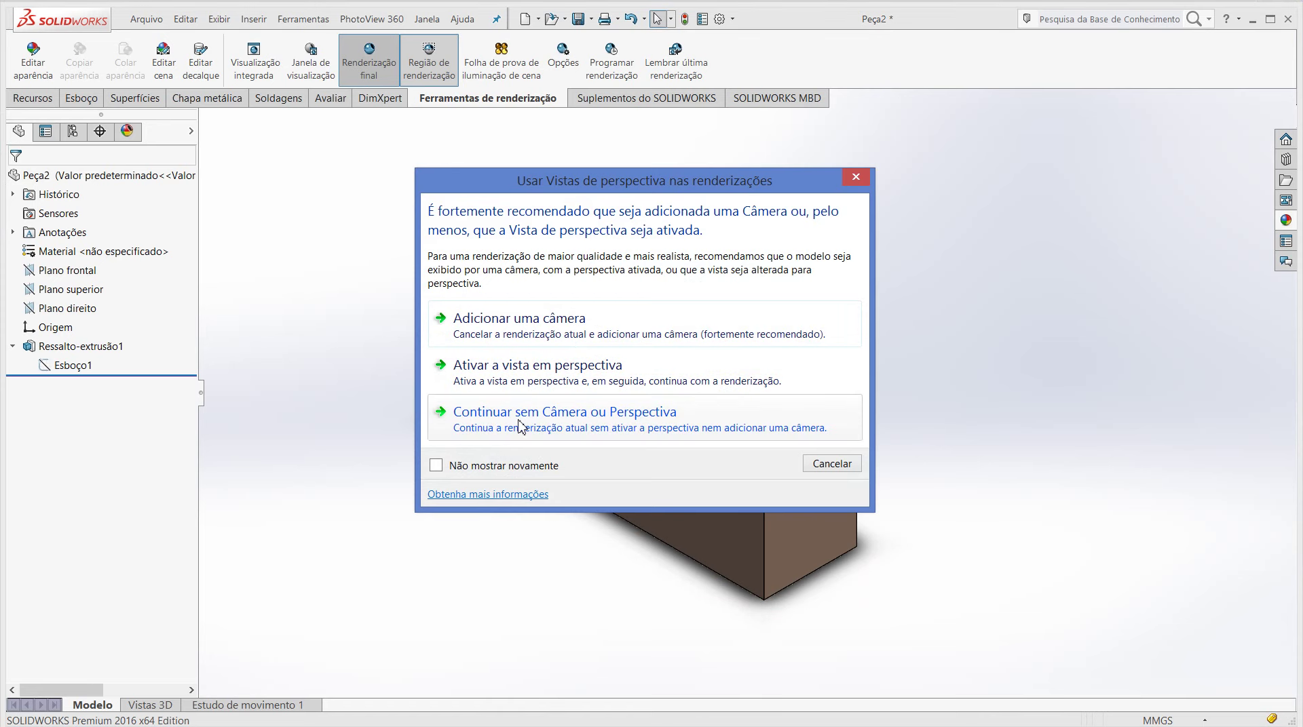
- Choose 'Continuar sem Câmera ou Perspectiva' so the final render begins
{"action": "left_click", "coordinate": [519, 426]}
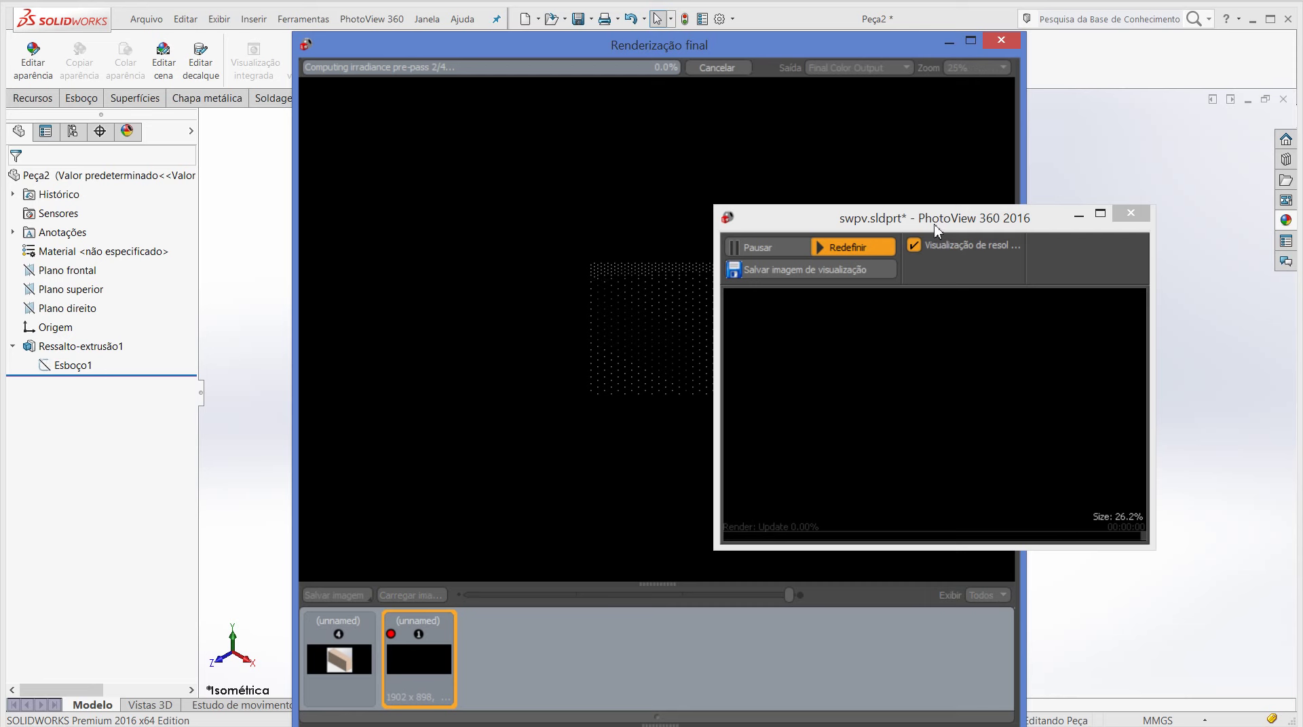
- Move the PhotoView 360 preview window aside while the final render completes
{"action": "left_click_drag", "start_coordinate": [950, 221], "coordinate": [1021, 233]}
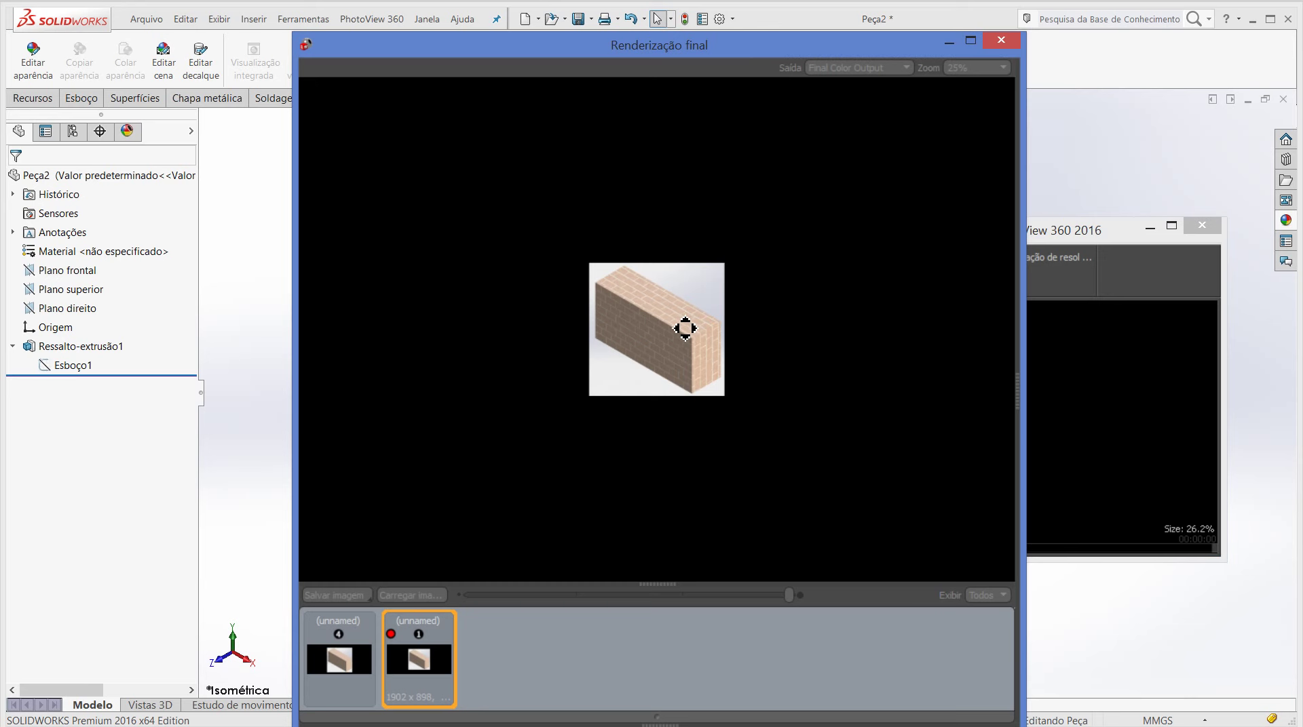
- Zoom the finished render through 3.125%, 25%, 200% and back to 100%, then lower the window
{"action": "scroll", "coordinate": [686, 328], "scroll_direction": "down", "scroll_amount": 3}
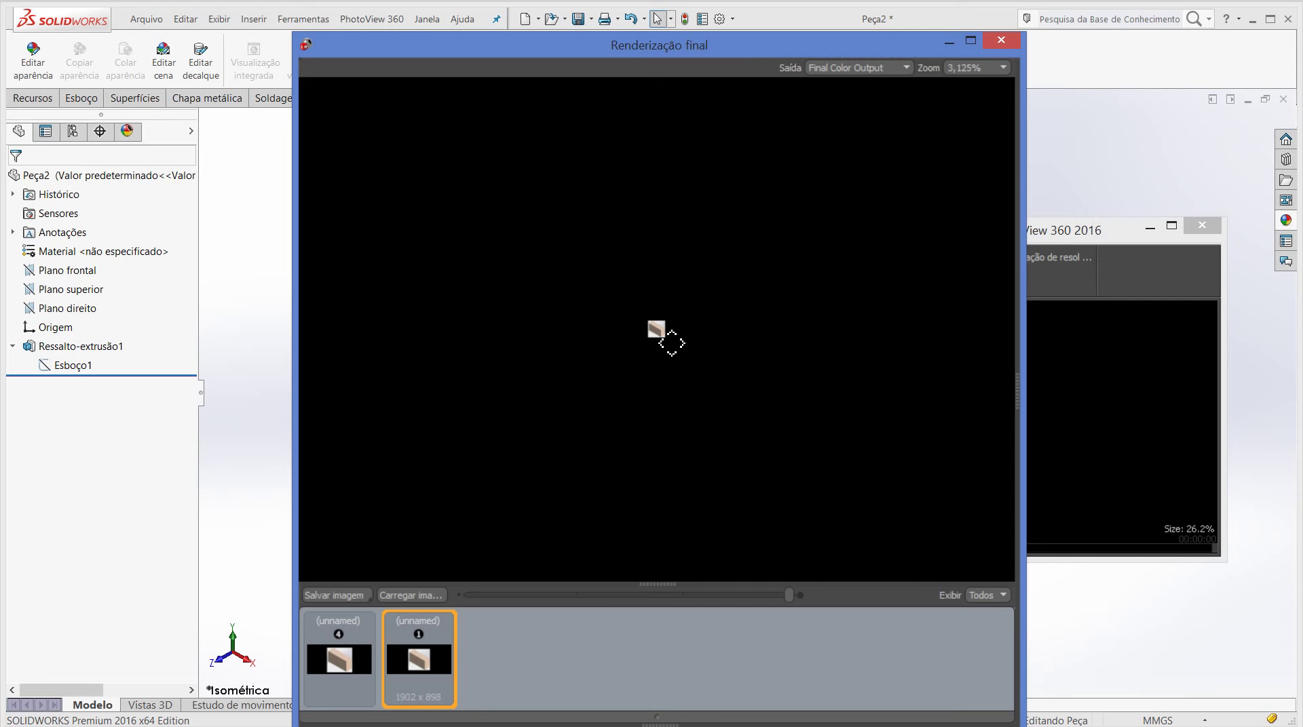
{"action": "scroll", "coordinate": [671, 342], "scroll_direction": "up", "scroll_amount": 3}
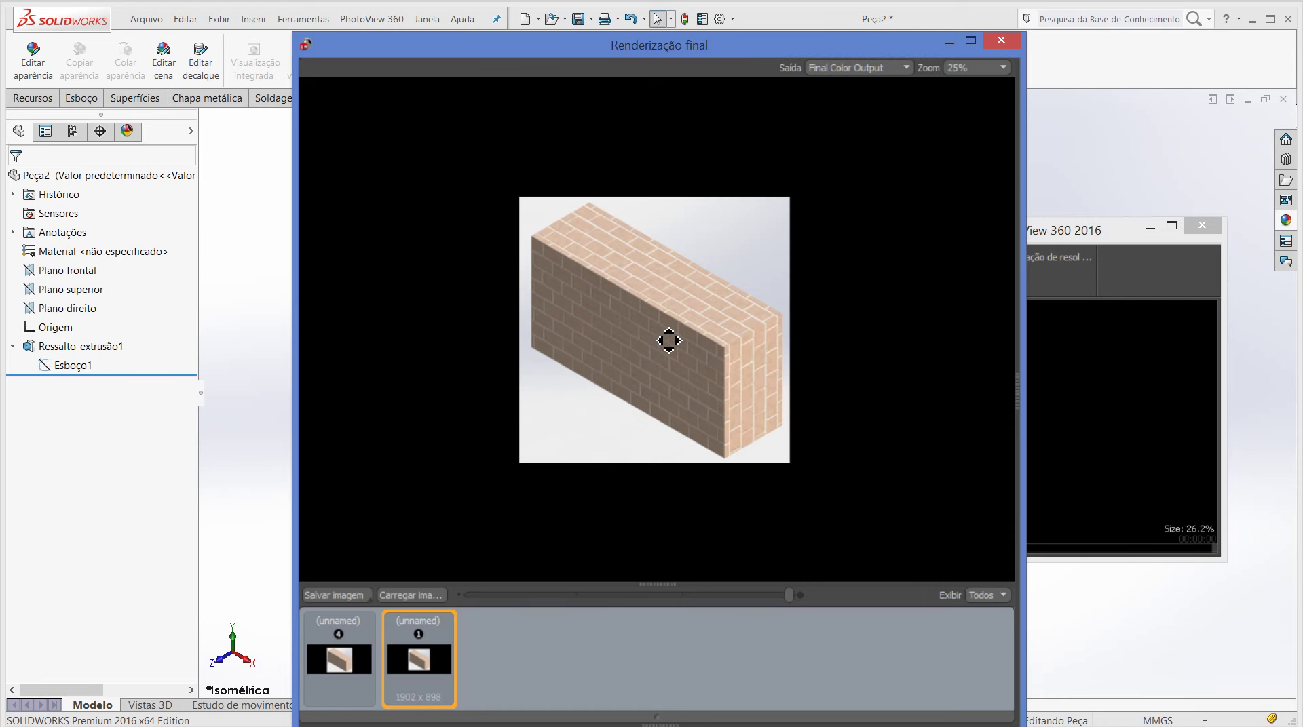
{"action": "scroll", "coordinate": [666, 341], "scroll_direction": "up", "scroll_amount": 3}
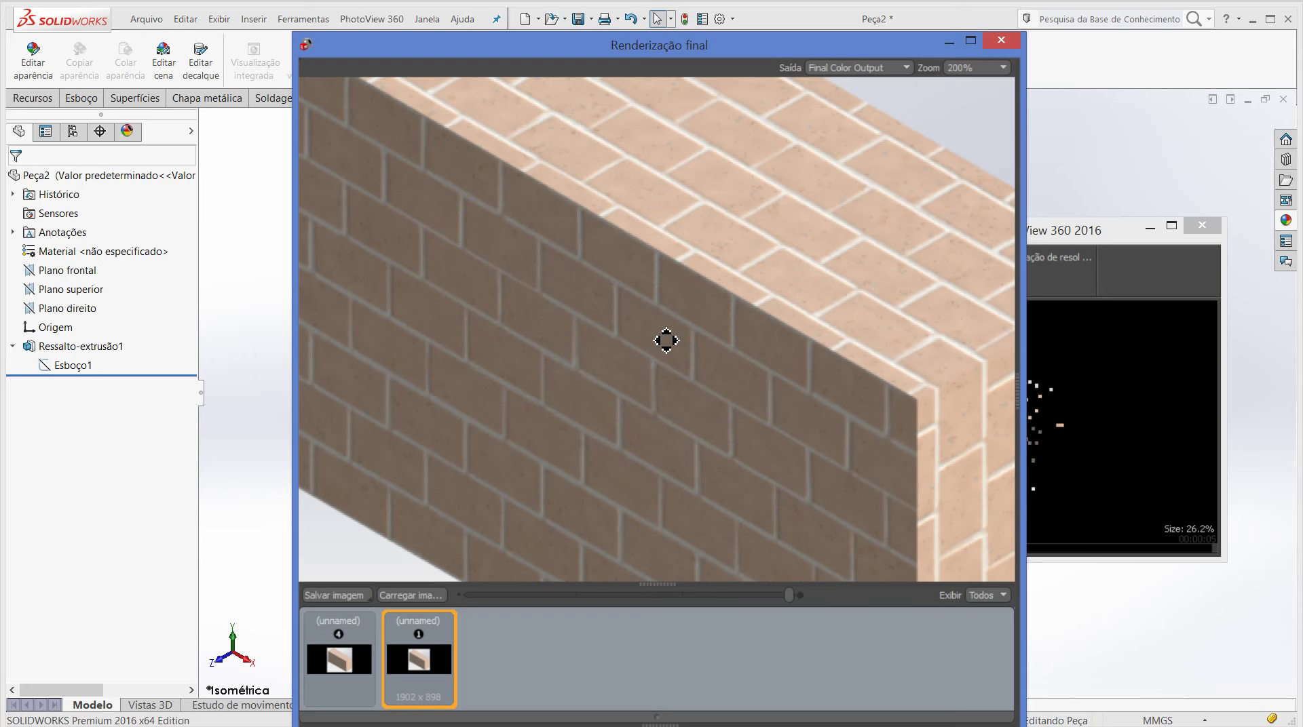
{"action": "scroll", "coordinate": [666, 341], "scroll_direction": "down", "scroll_amount": 1}
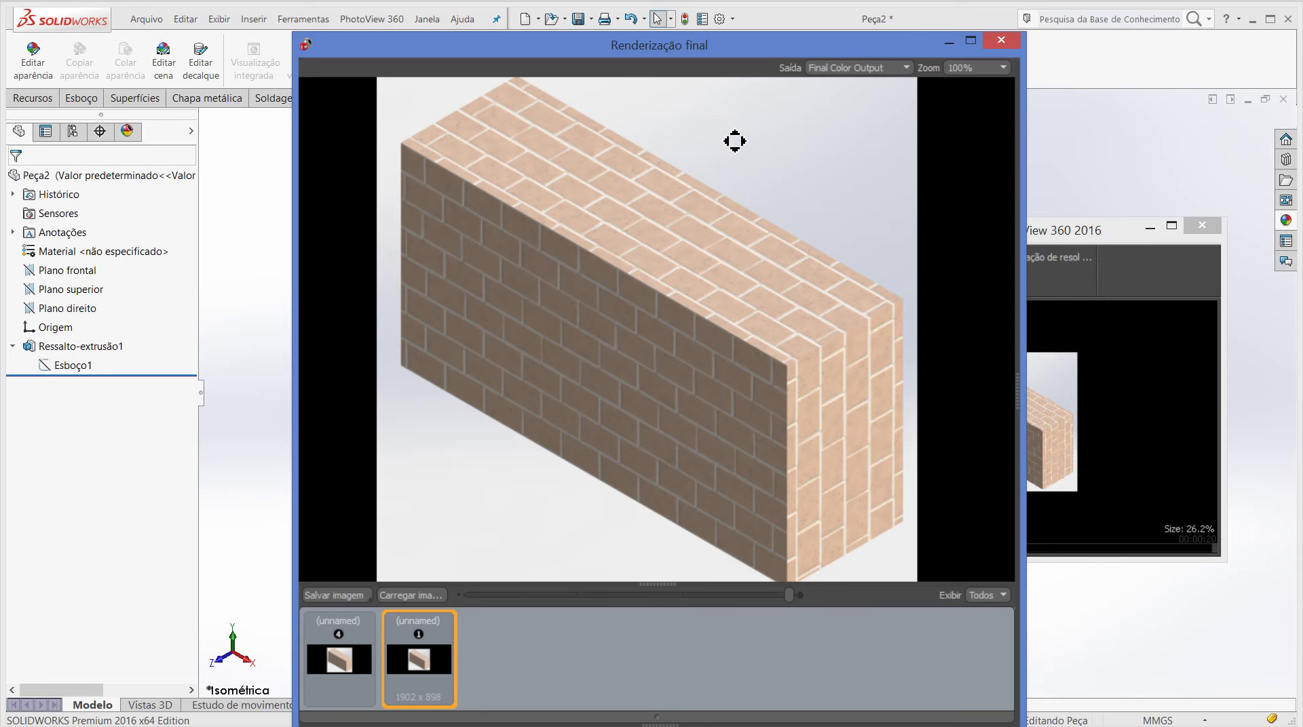
{"action": "left_click_drag", "start_coordinate": [730, 51], "coordinate": [718, 131]}
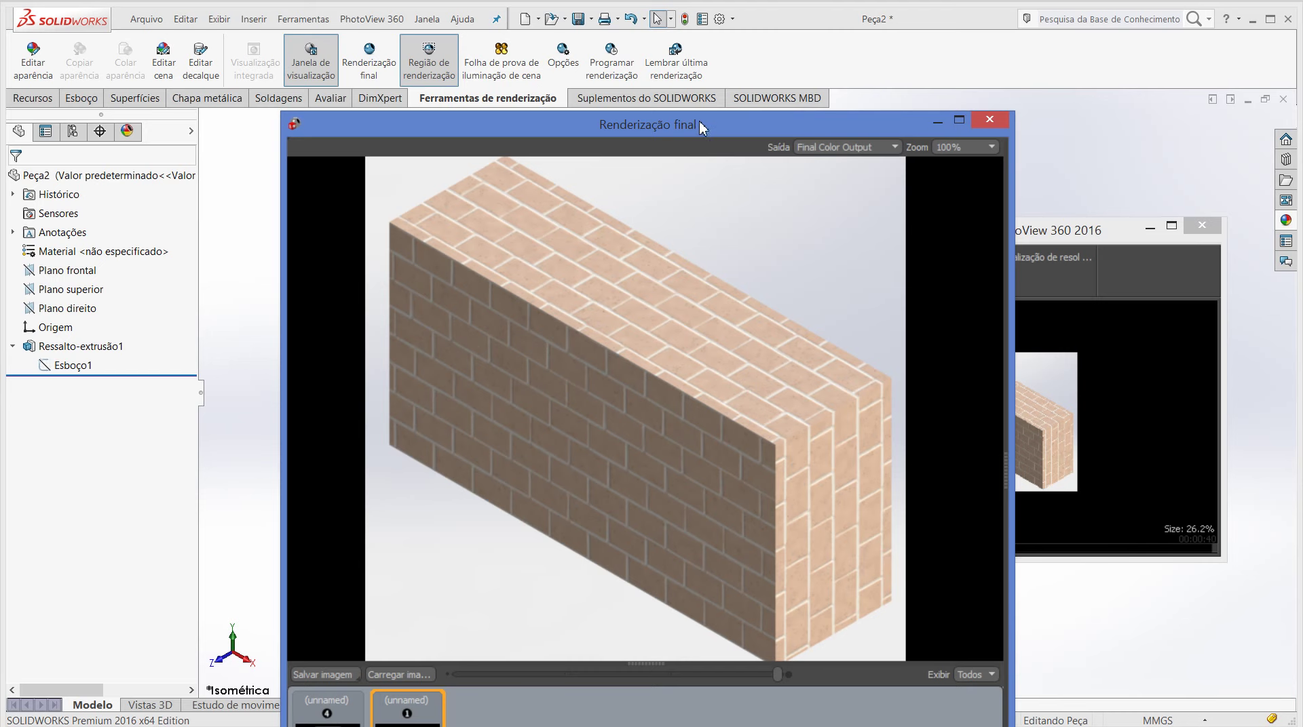
- Move the render window back up and open Salvar imagem for the rendered image
{"action": "left_click_drag", "start_coordinate": [703, 130], "coordinate": [729, 48]}
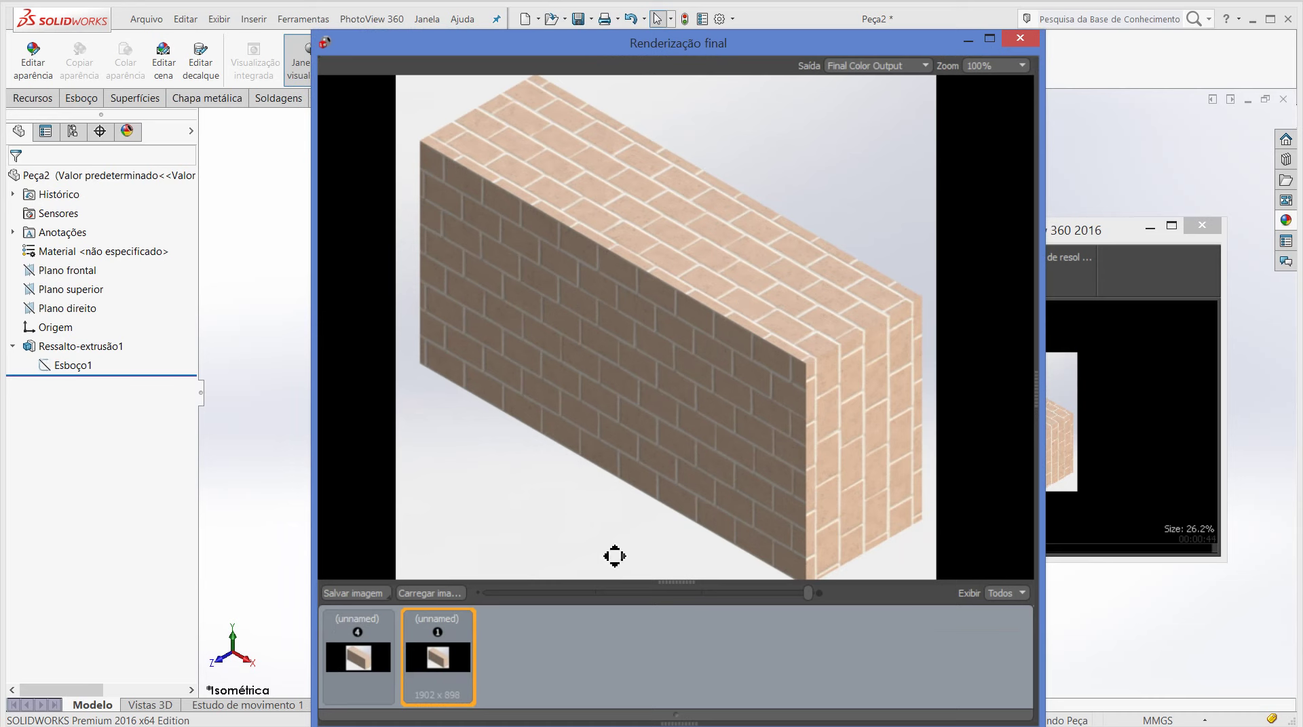
{"action": "left_click", "coordinate": [366, 595]}
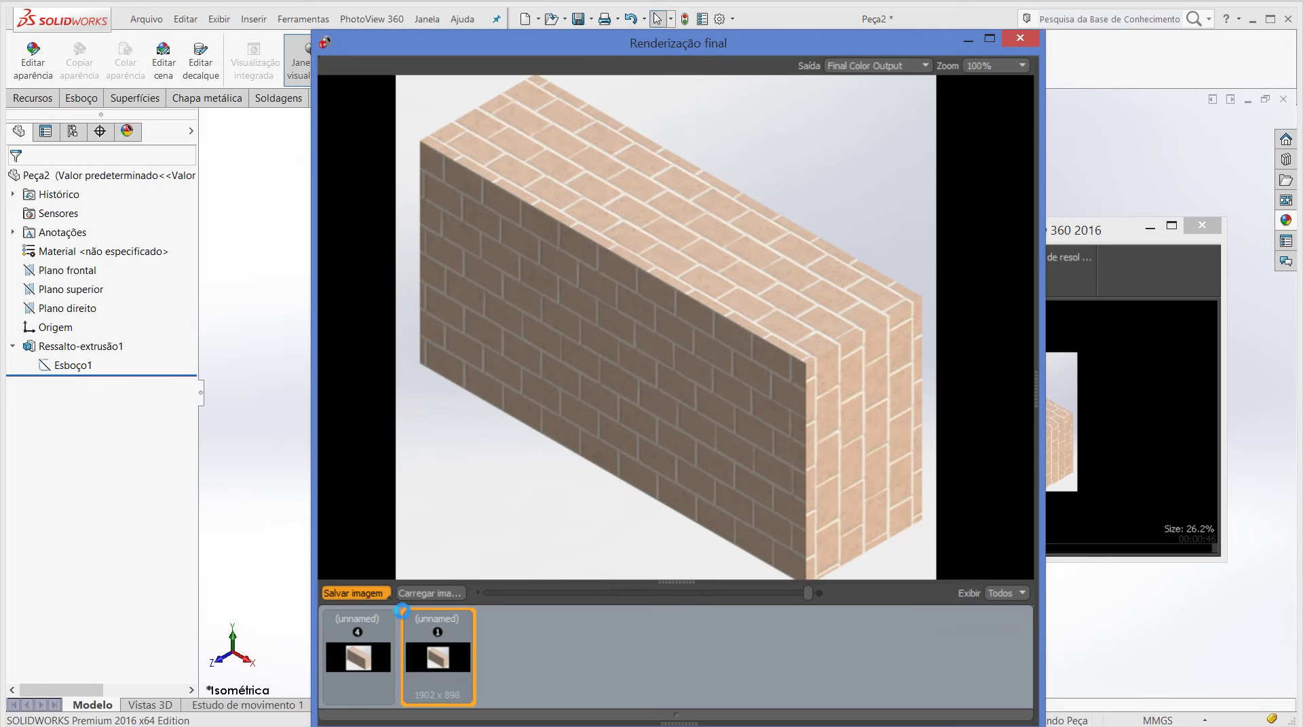
{"action": "left_click", "coordinate": [382, 599]}
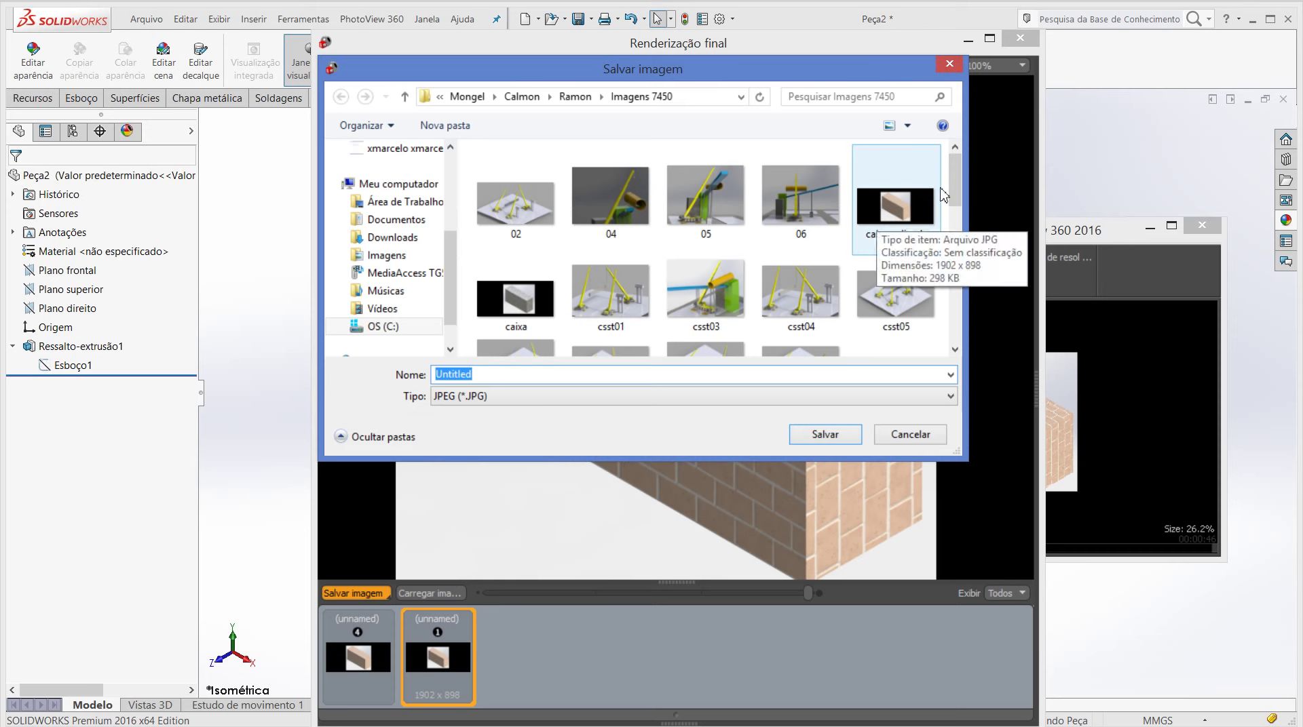
- Save the render as the JPEG 'caixa aplicada material 1' in the Imagens 7450 folder
{"action": "left_click", "coordinate": [877, 243]}
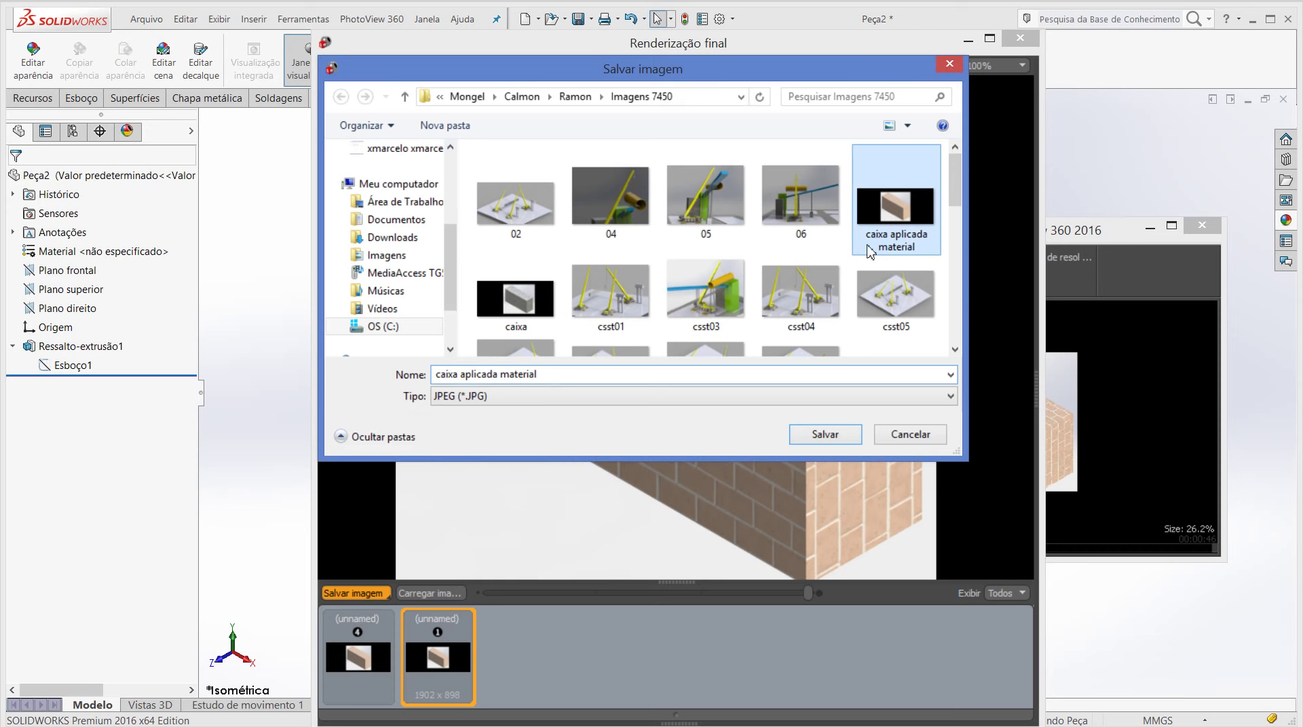
{"action": "left_click", "coordinate": [572, 377]}
{"action": "left_click", "coordinate": [572, 378]}
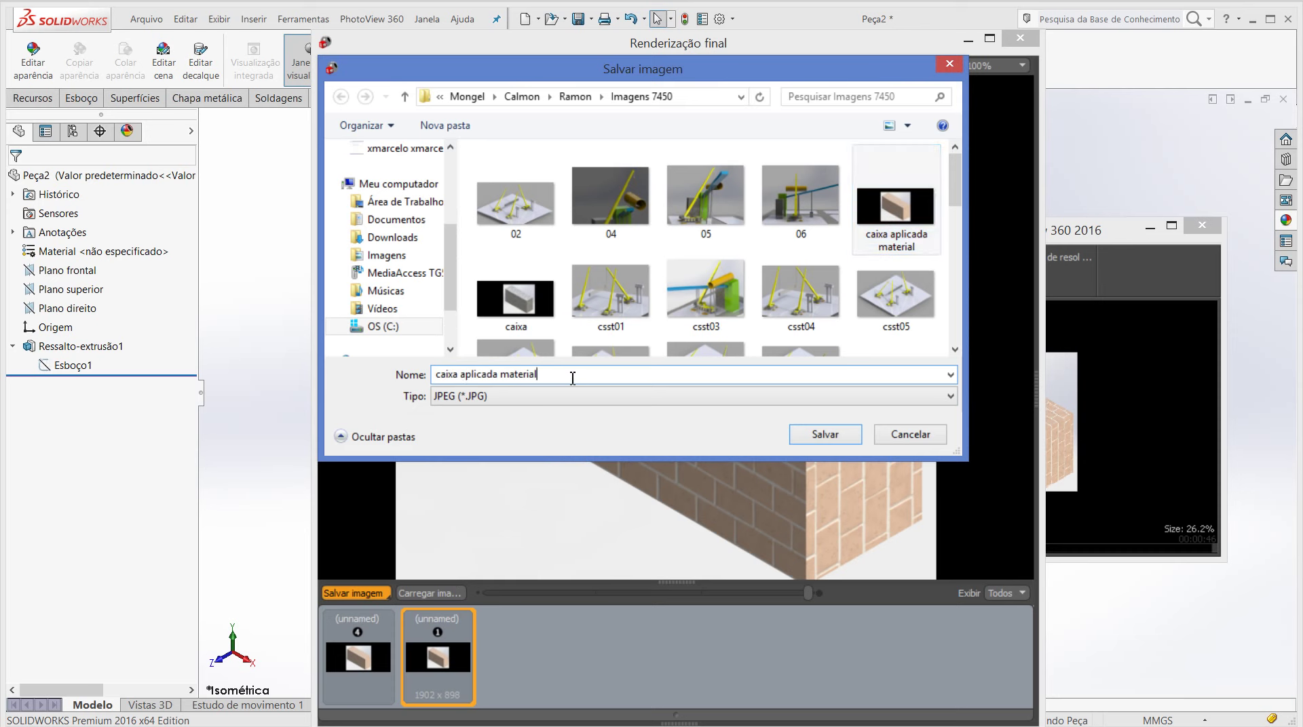
{"action": "type", "text": " 1"}
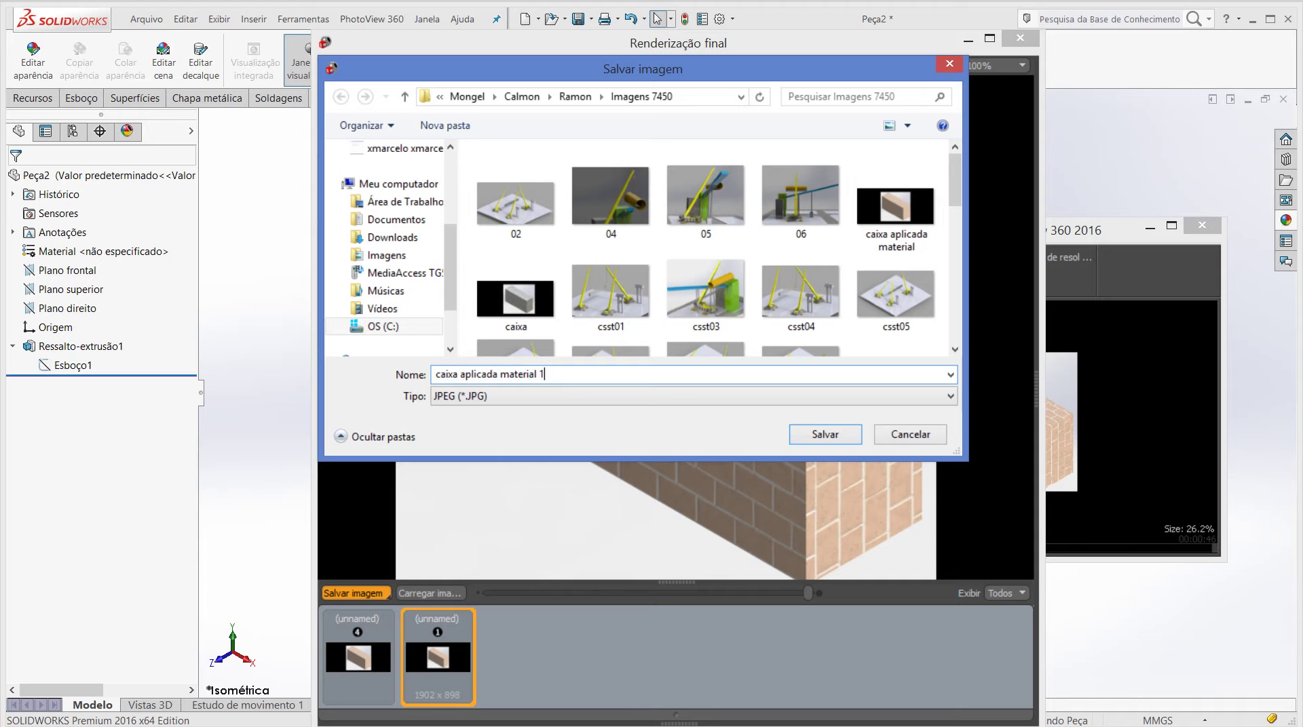
{"action": "key", "text": "Return"}
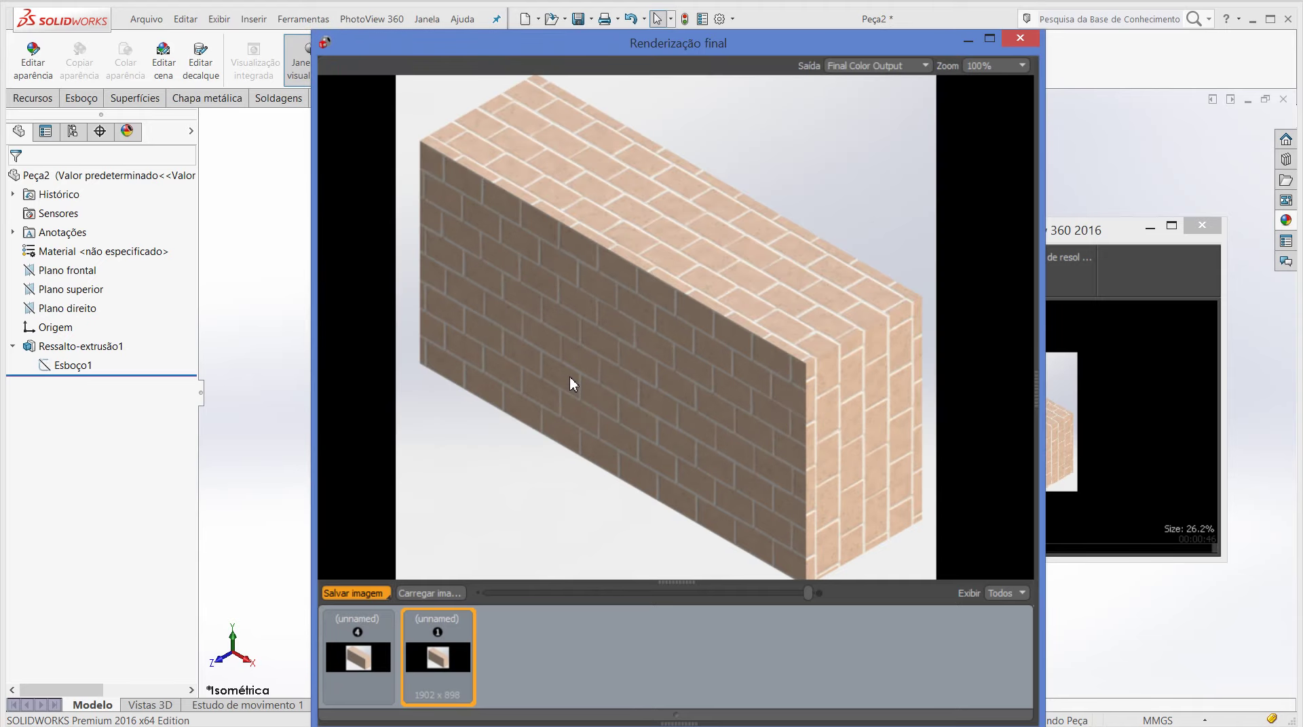
{"action": "left_click", "coordinate": [801, 166]}
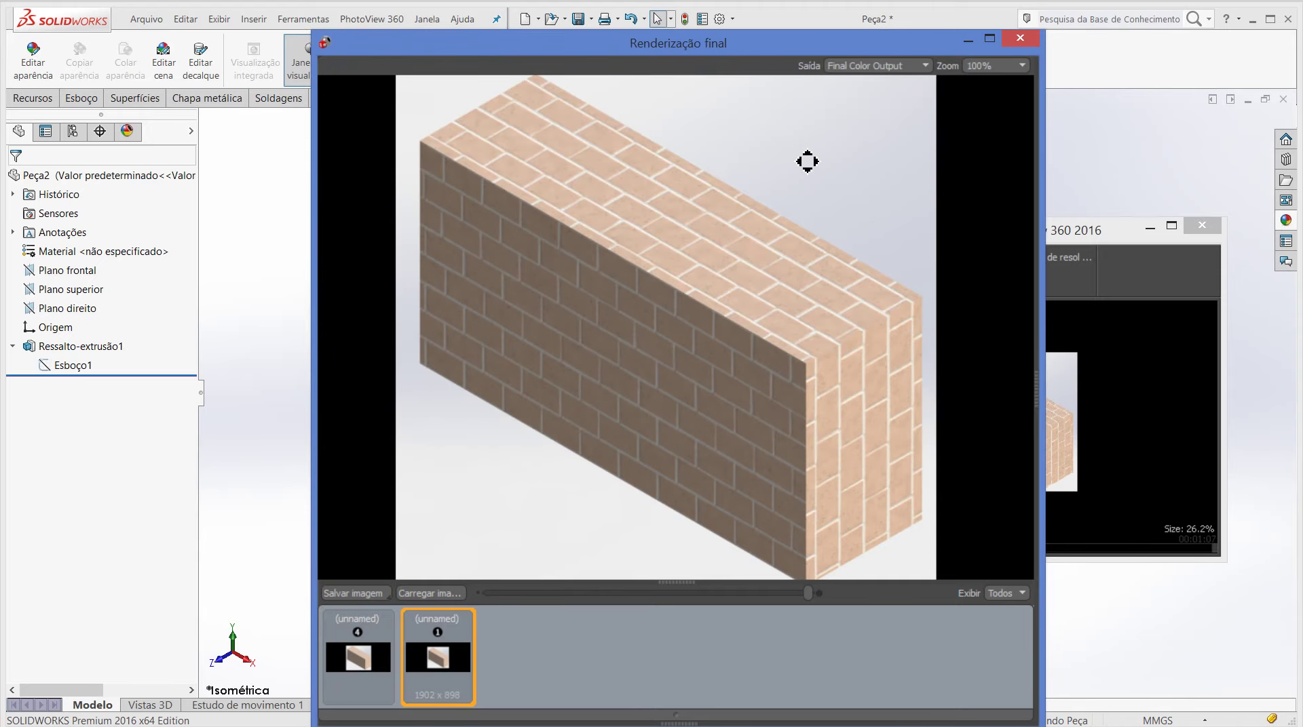